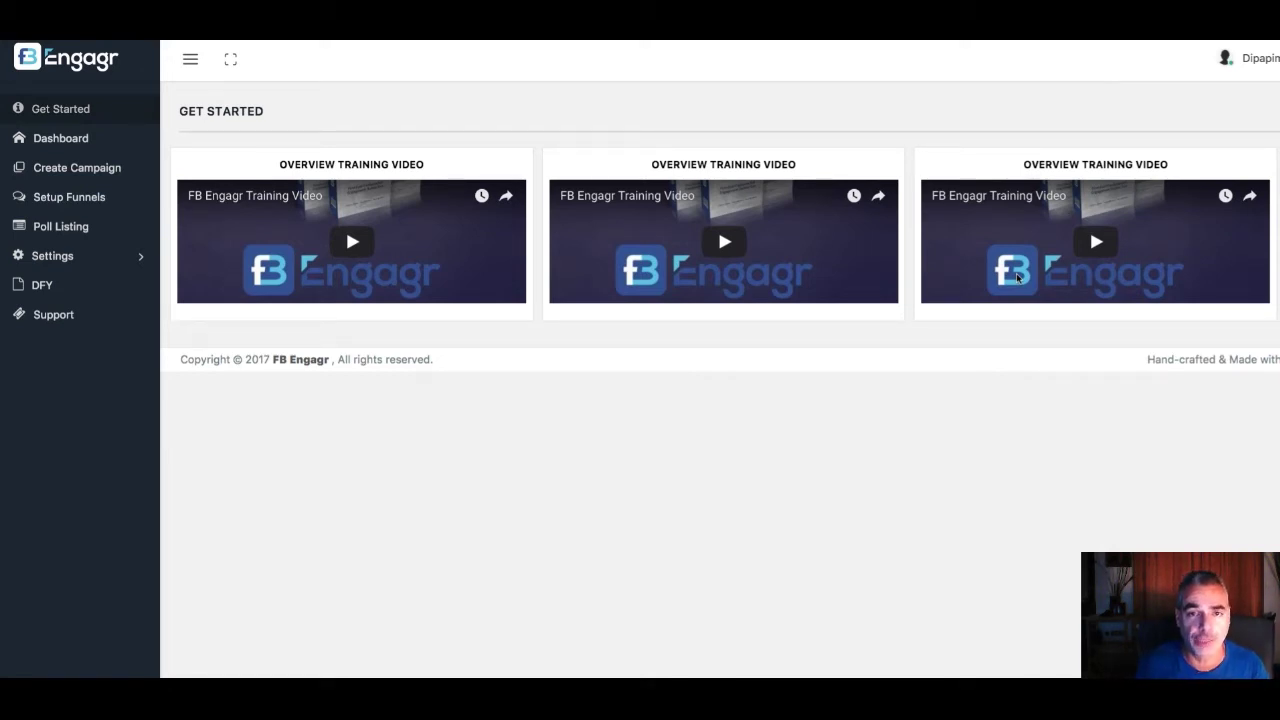
- Start a new campaign from a template, filtered to the Internet Marketing category
left_click(103, 173)
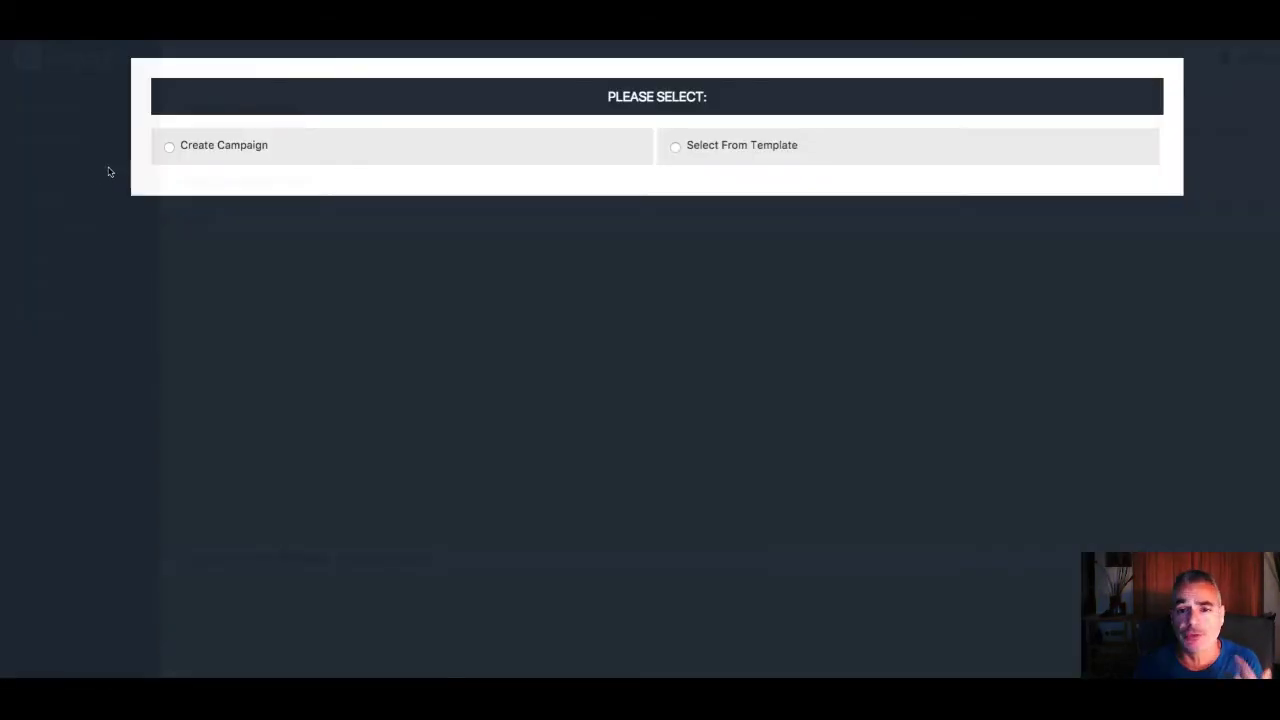
left_click(676, 149)
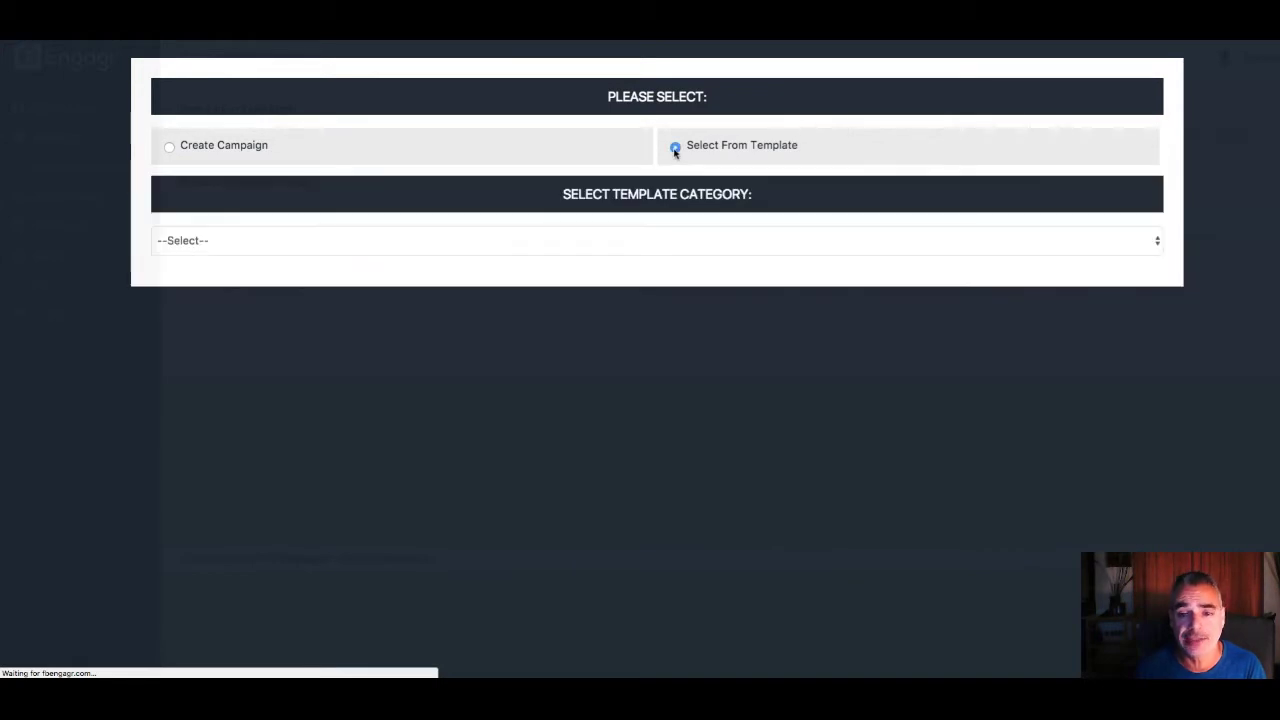
left_click(552, 250)
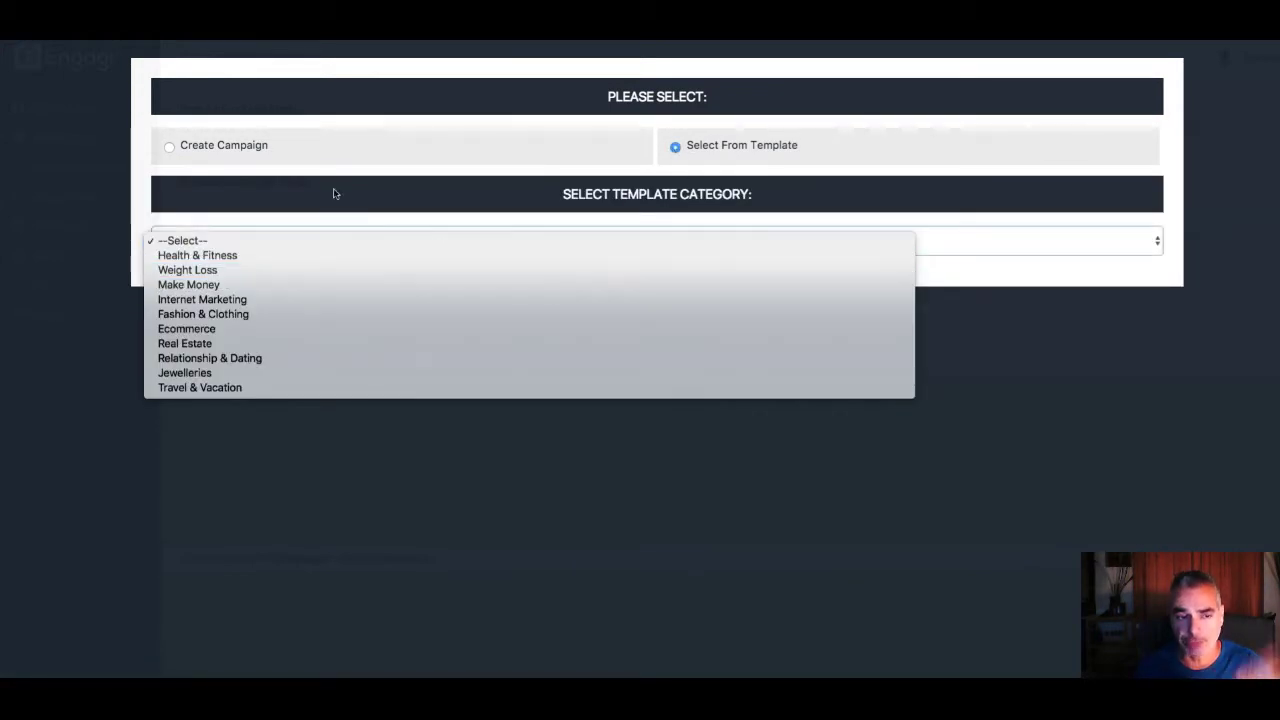
left_click(346, 302)
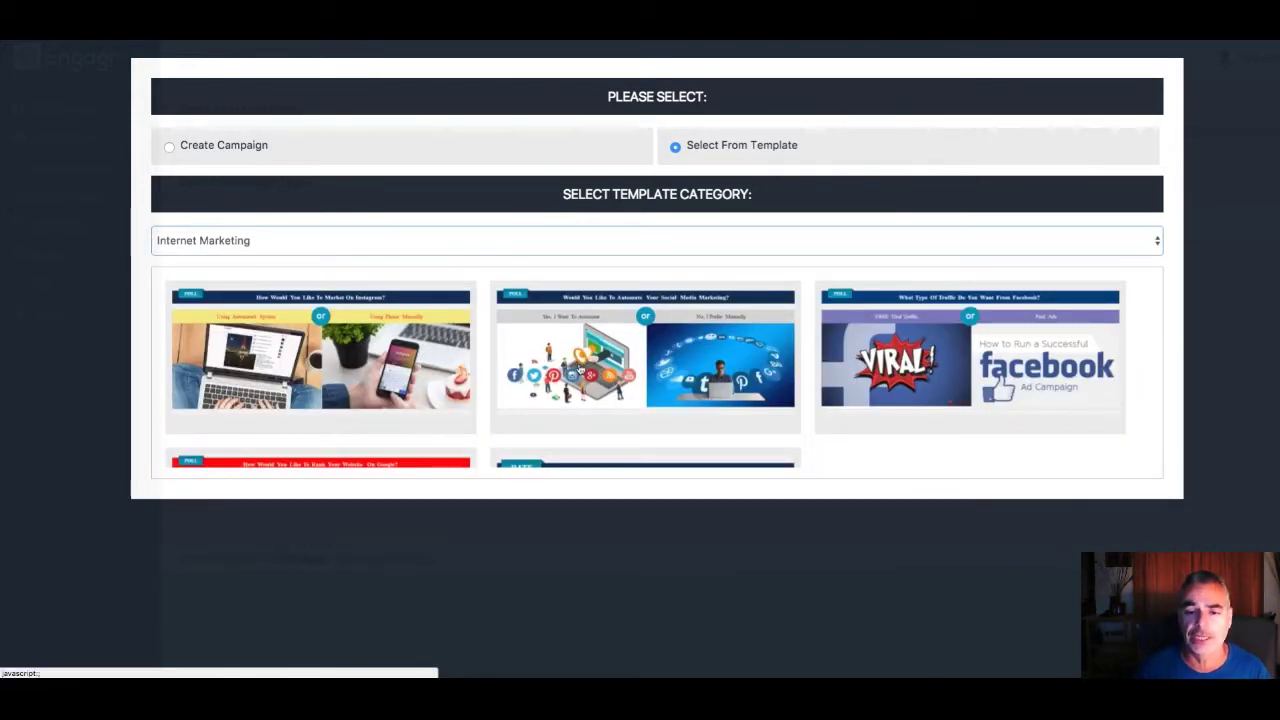
- Browse the Internet Marketing templates and pick the Facebook and Instagram rate template
scroll(580, 370, "down", 3)
scroll(578, 366, "up", 4)
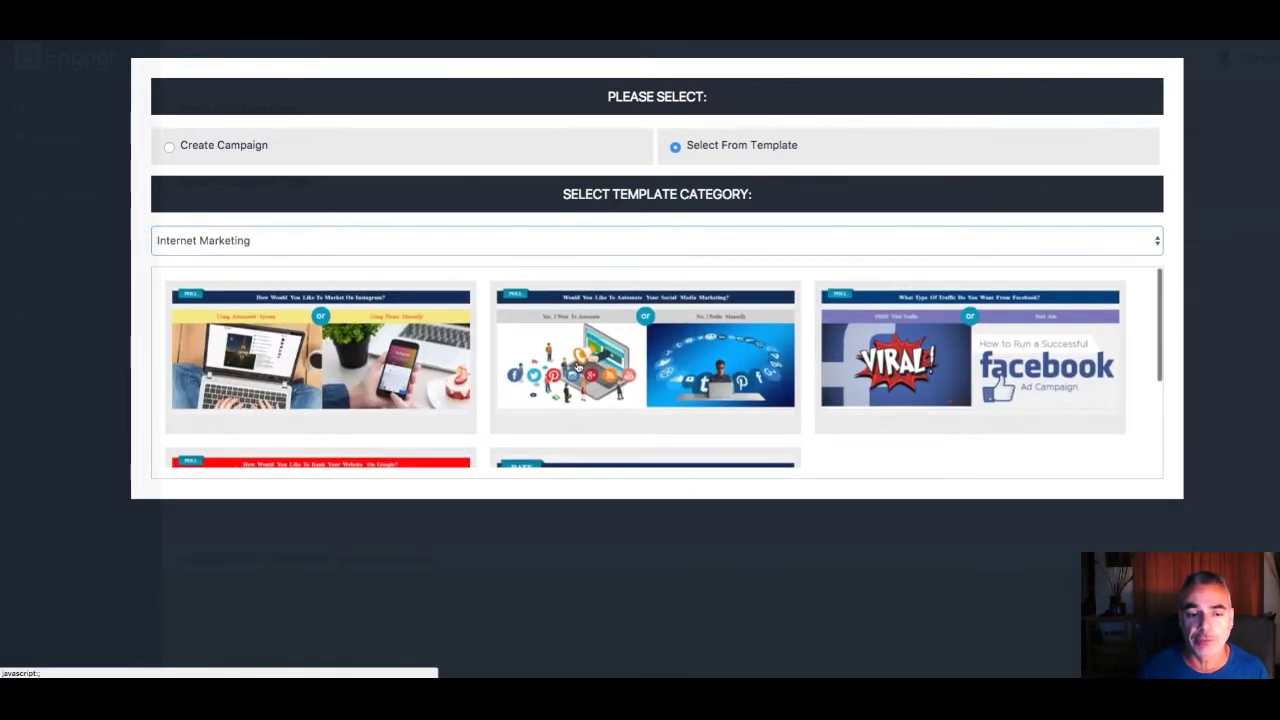
scroll(830, 369, "down", 4)
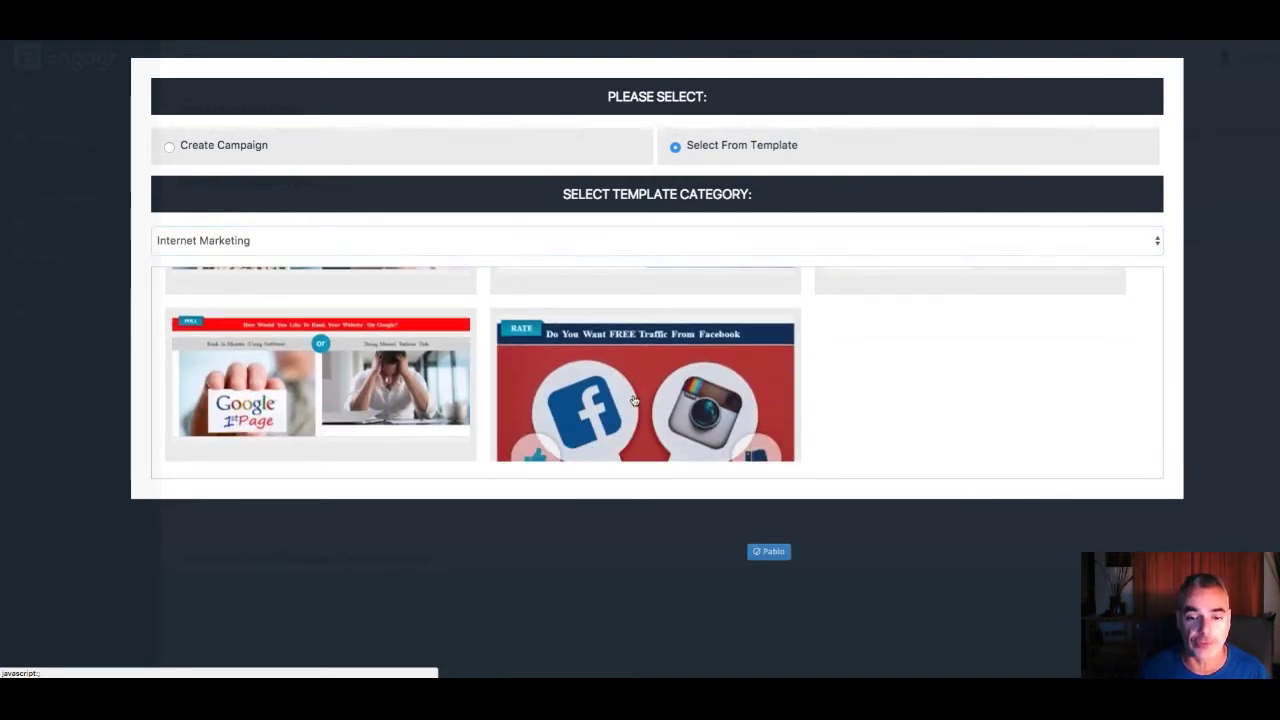
left_click(634, 399)
- Try the image search and upload options, then cancel and keep the template's original Facebook/Instagram image
left_click(631, 400)
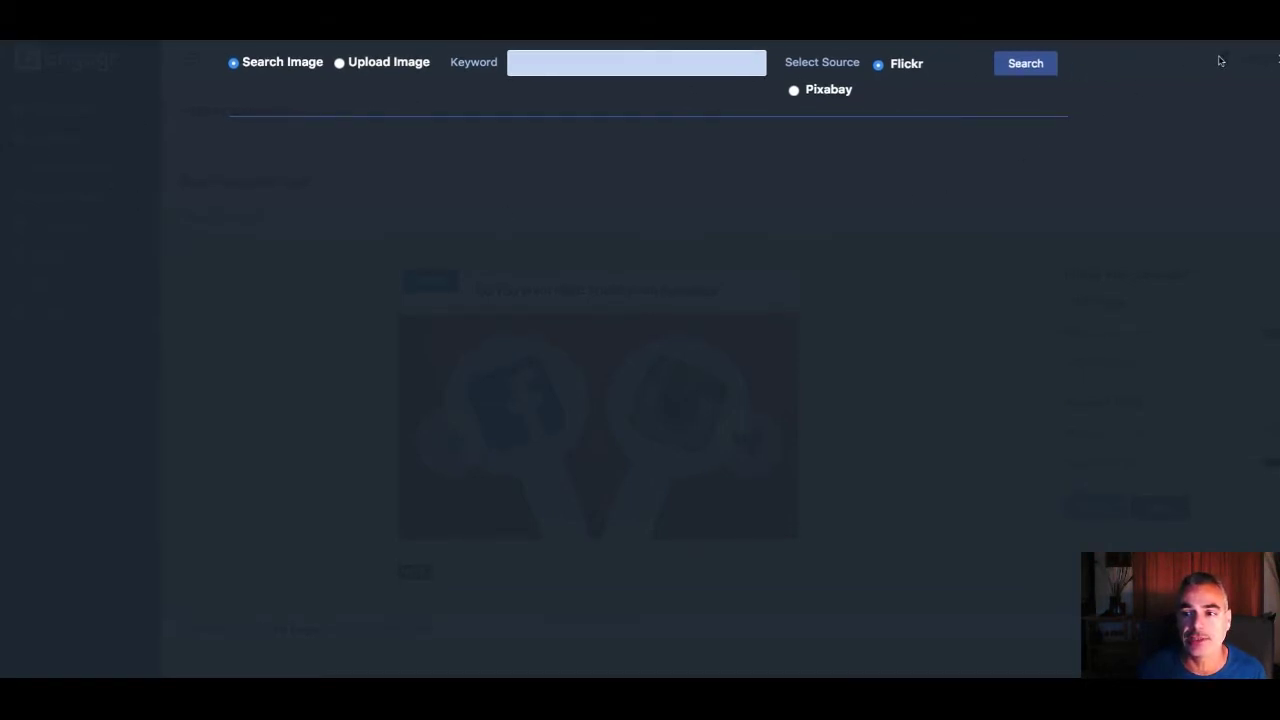
left_click(605, 65)
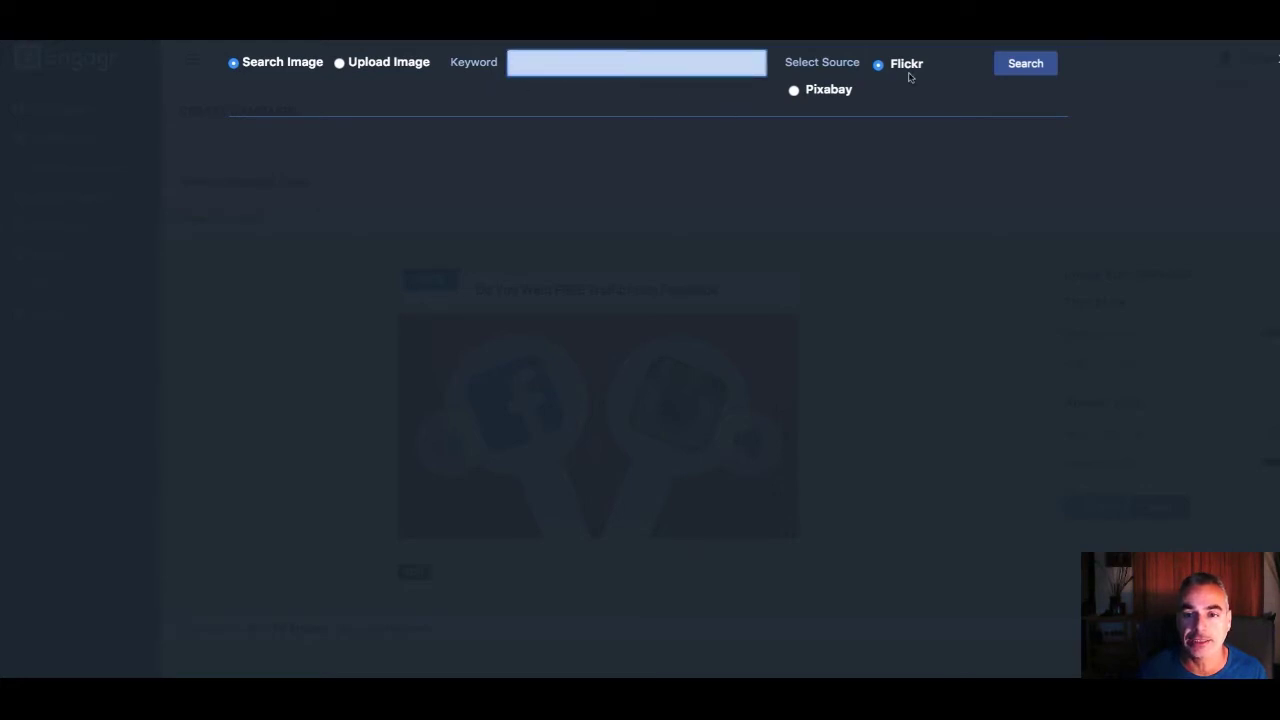
left_click(1012, 68)
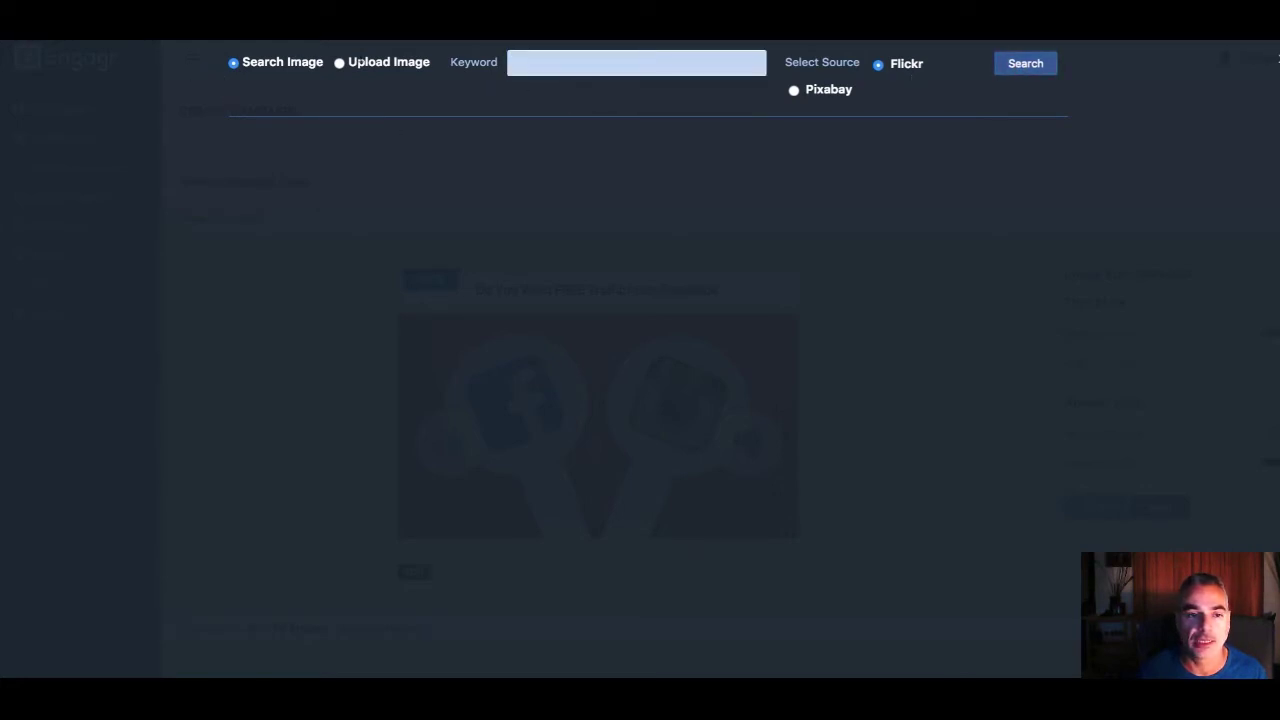
left_click(340, 63)
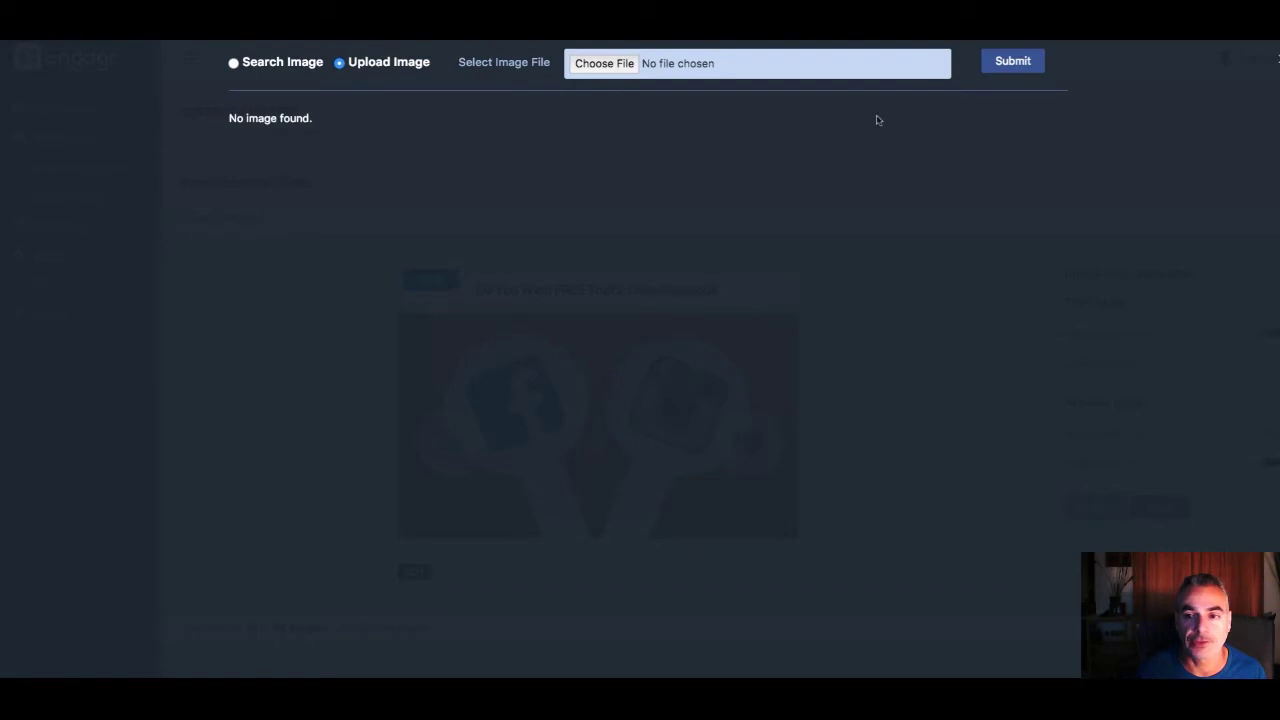
left_click(627, 63)
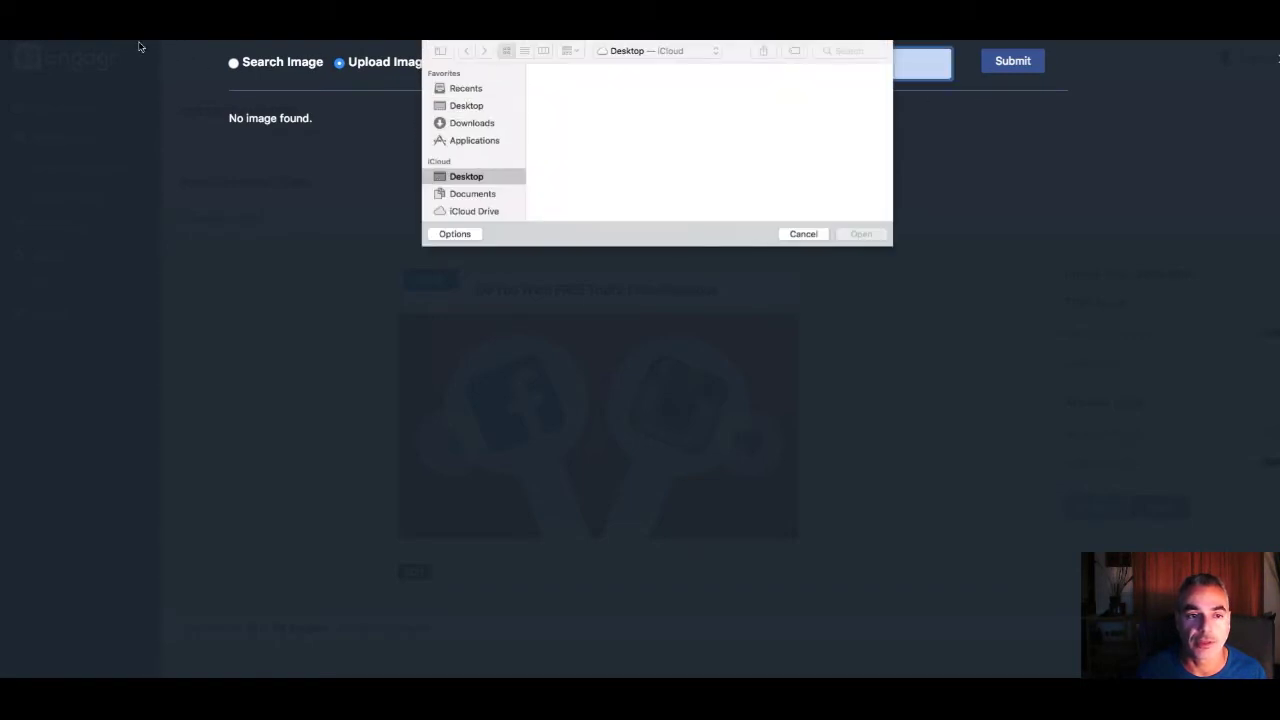
left_click(1082, 234)
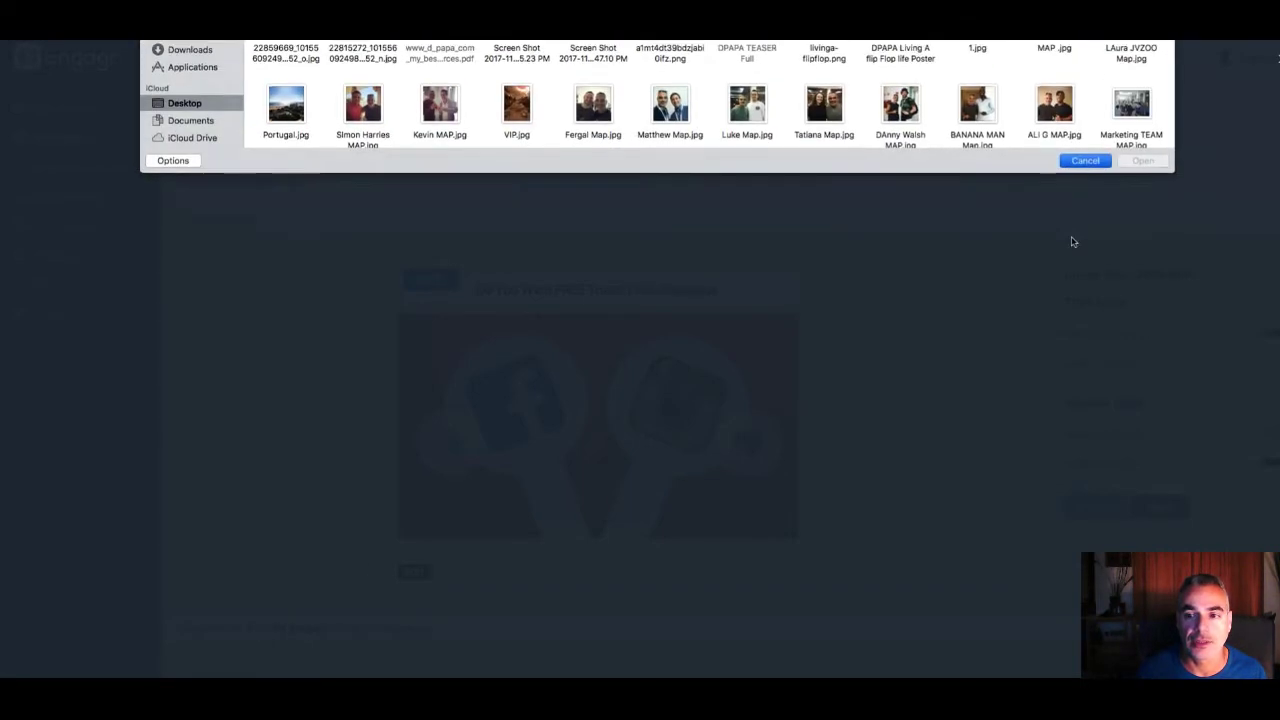
left_click(1277, 65)
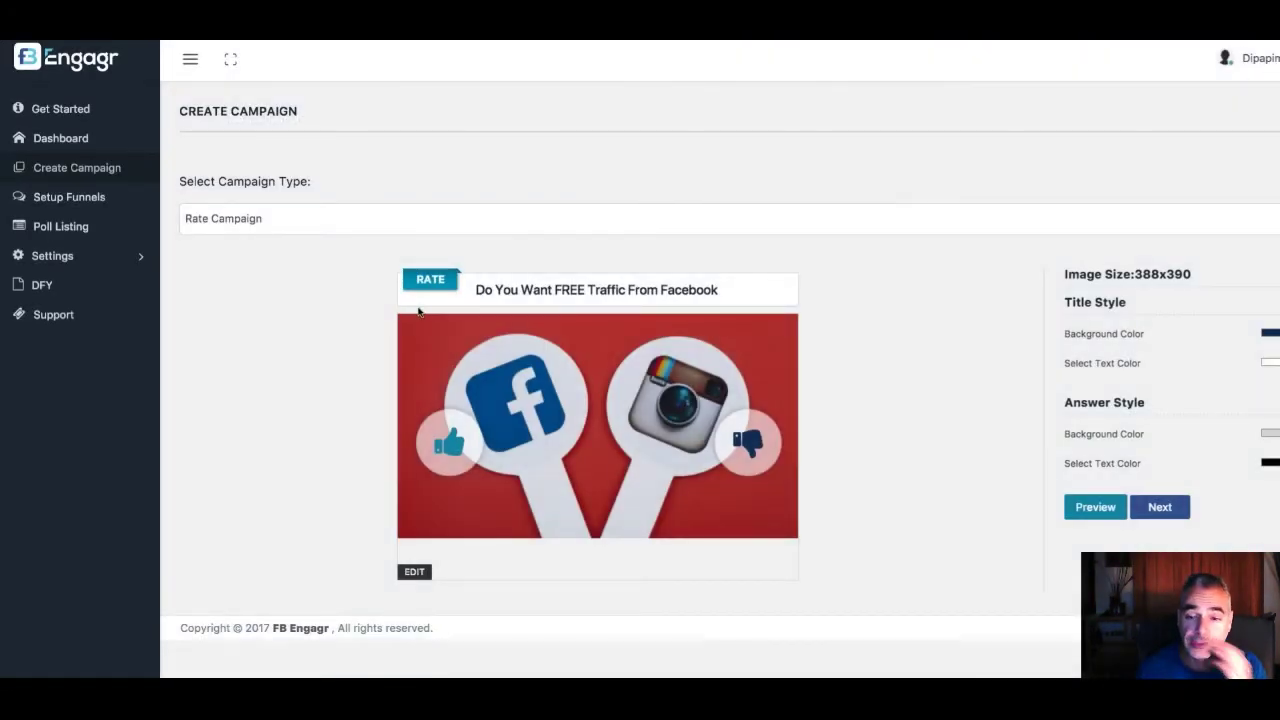
left_click(327, 220)
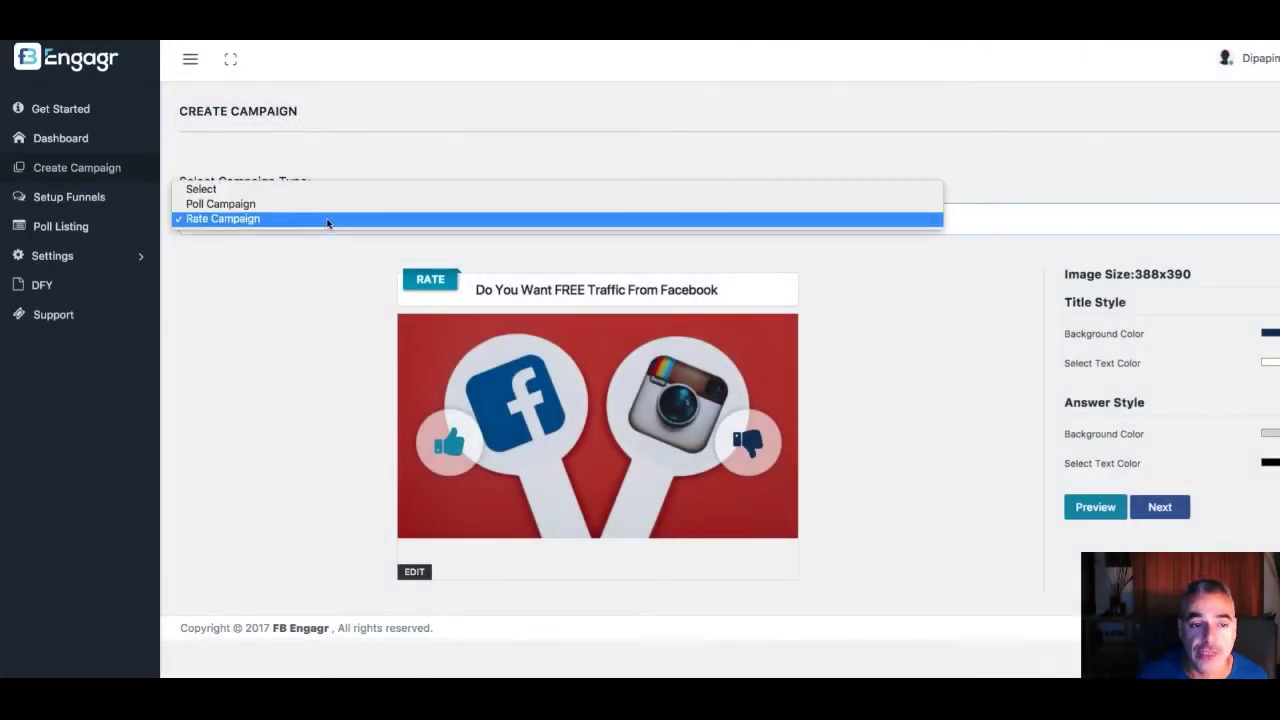
left_click(322, 238)
left_click(303, 207)
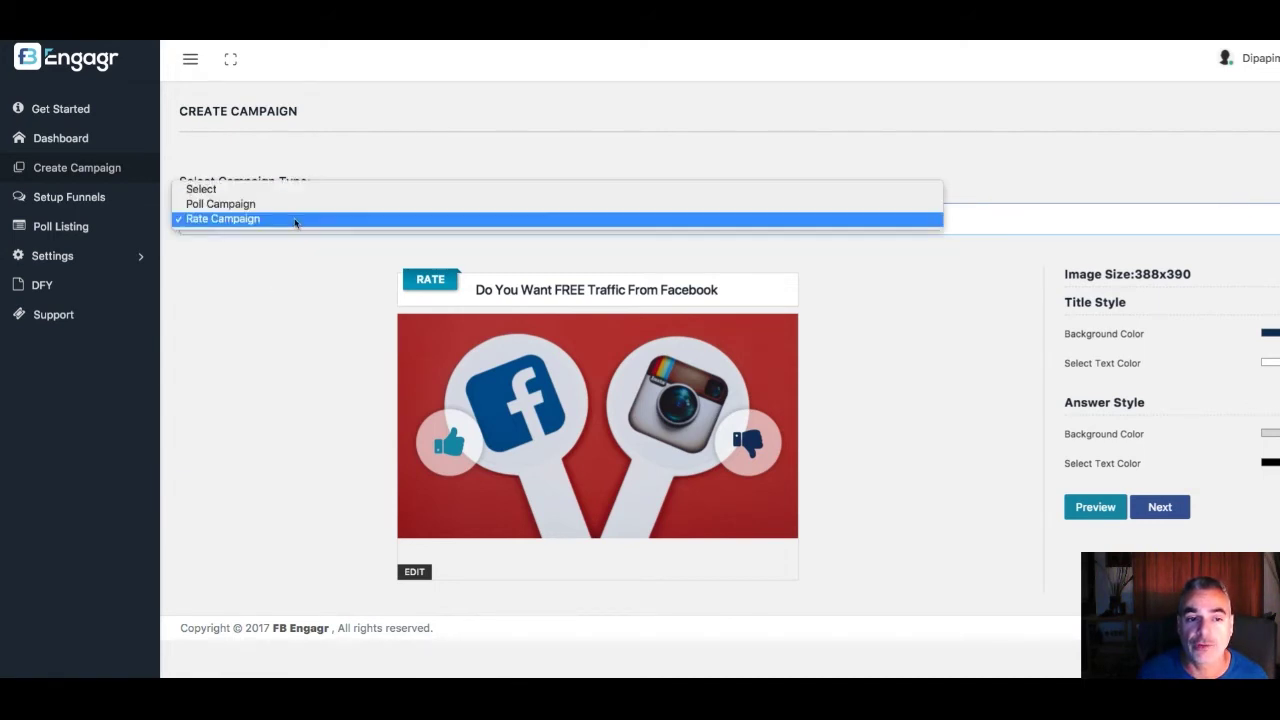
left_click(296, 206)
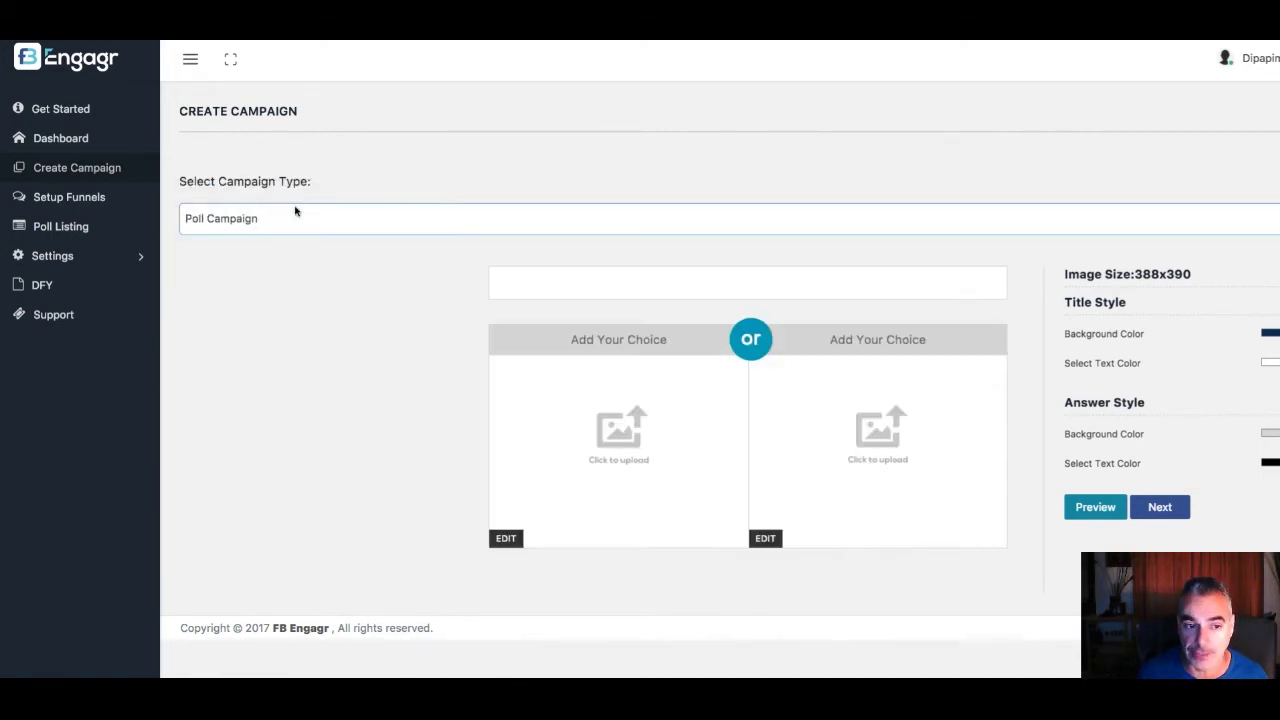
left_click(296, 211)
left_click(286, 234)
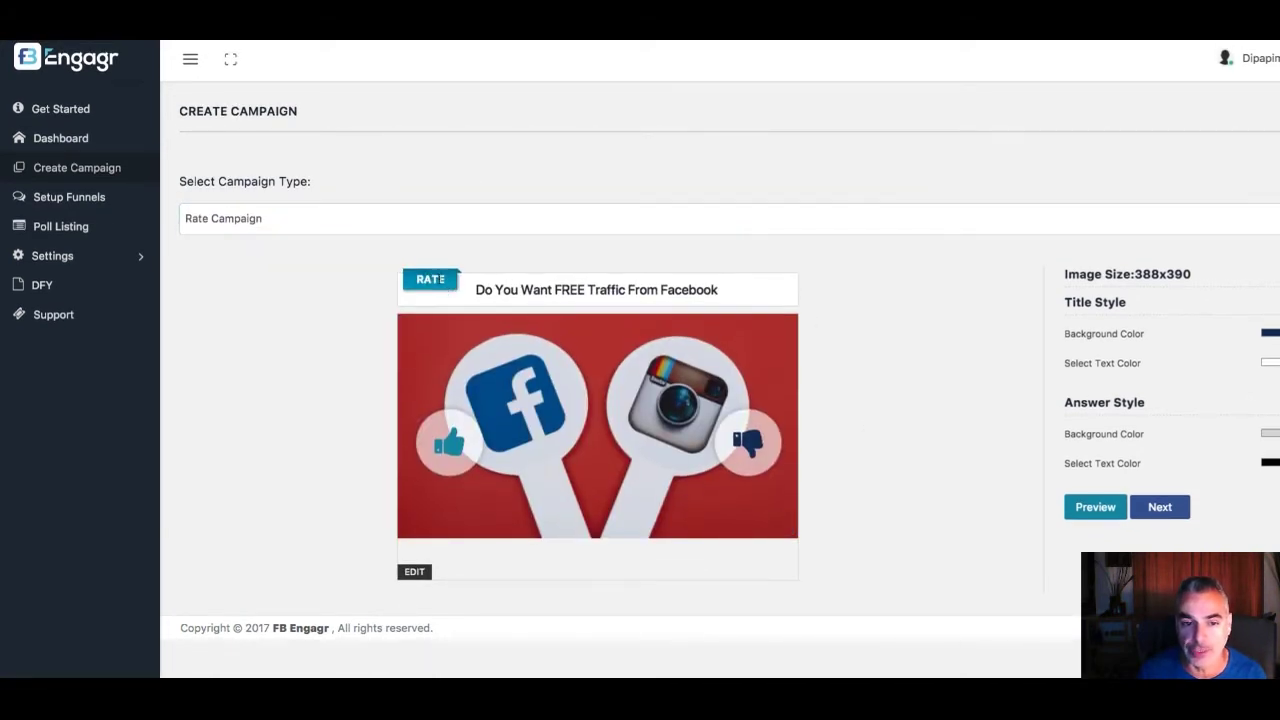
left_click(560, 290)
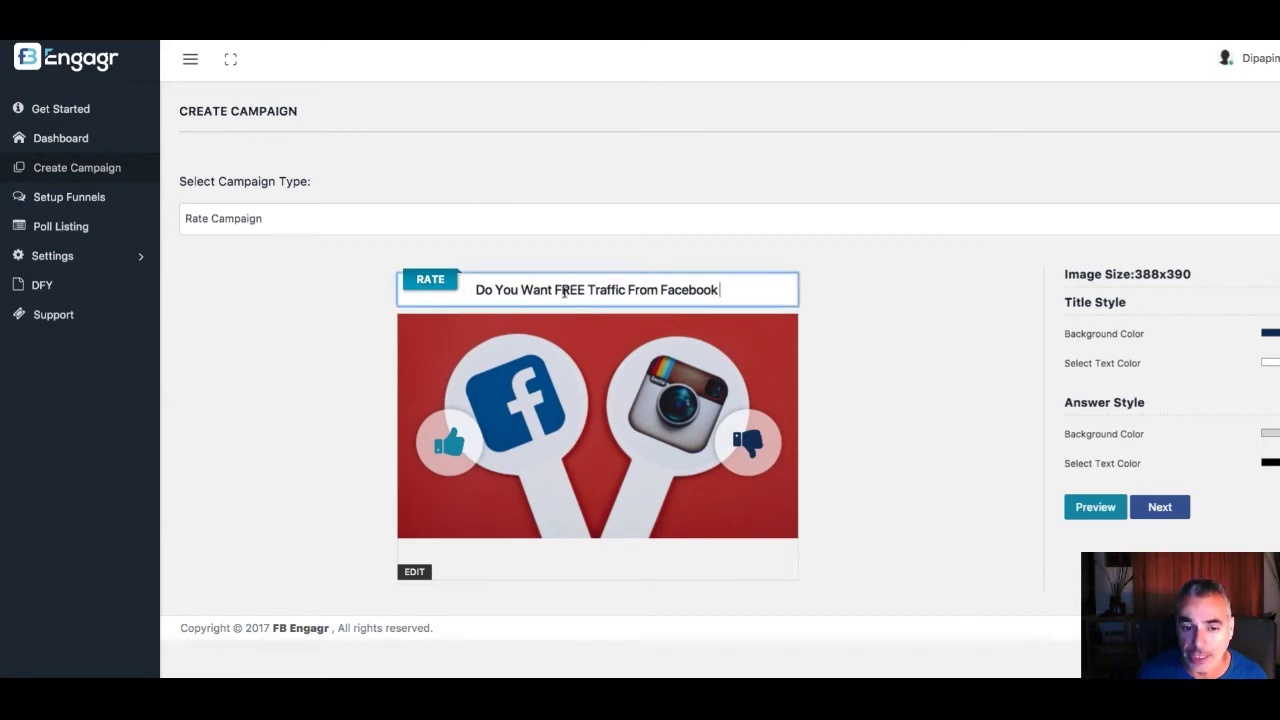
left_click_drag(736, 290, 533, 288)
left_click(449, 280)
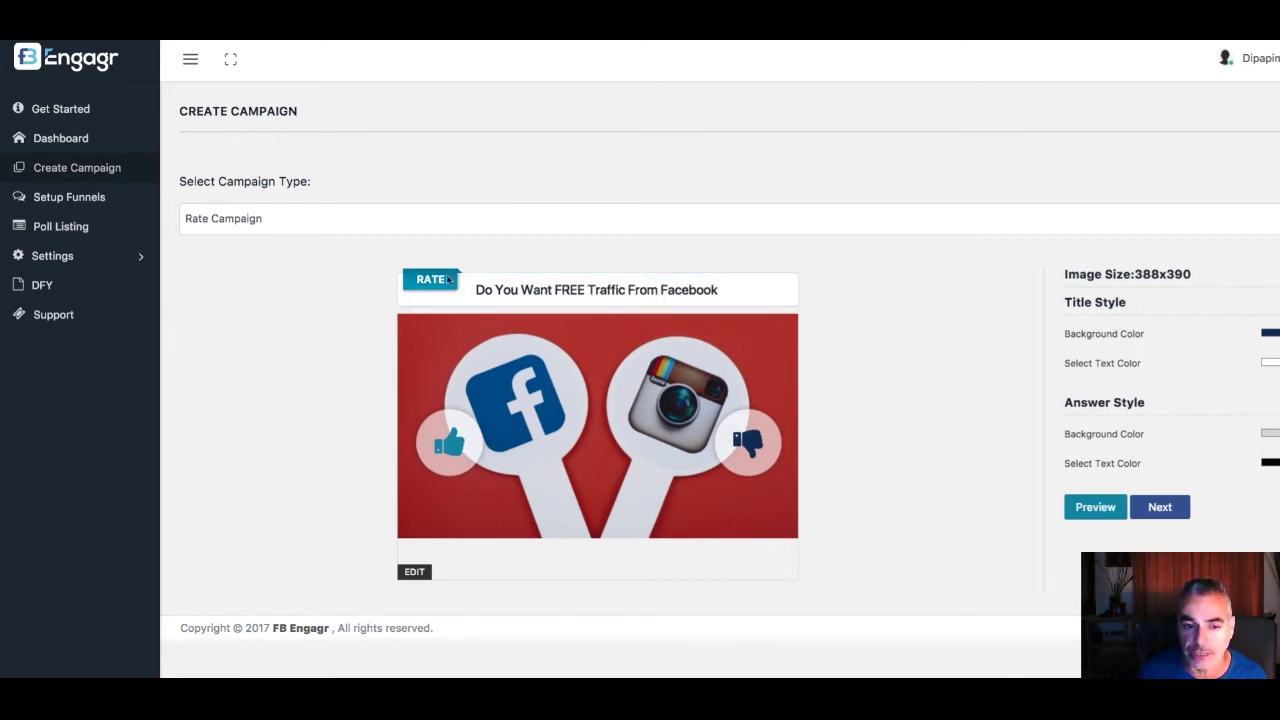
left_click(1176, 512)
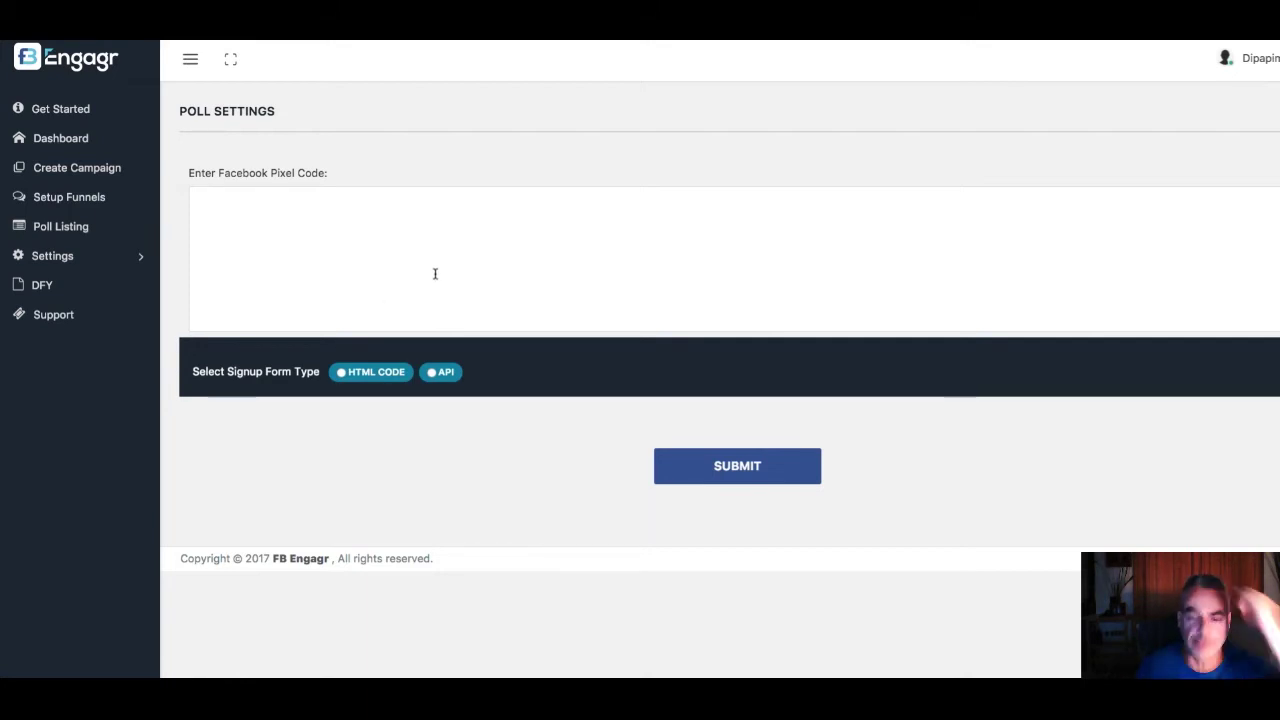
- Submit the Poll Settings with the Facebook Pixel Code left empty
left_click(742, 477)
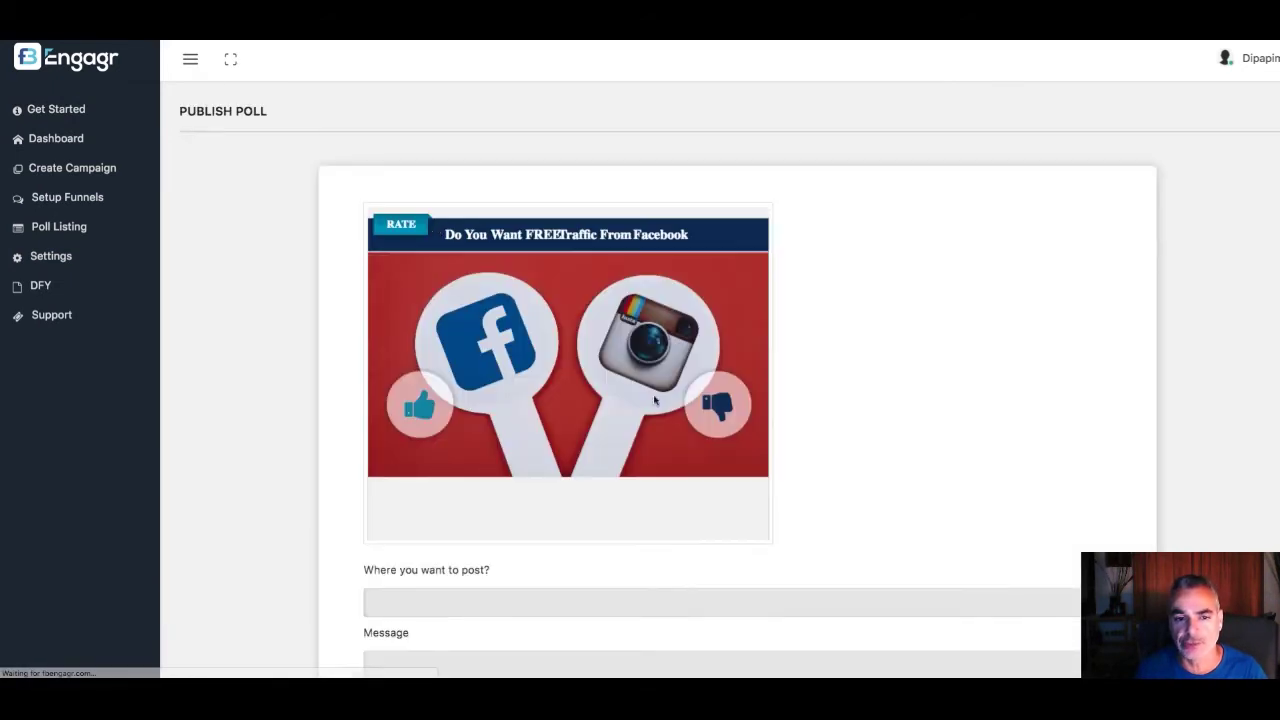
- Choose the Living a Flip Flop Life fanpage as the page to post to
scroll(608, 409, "down", 2)
left_click(503, 532)
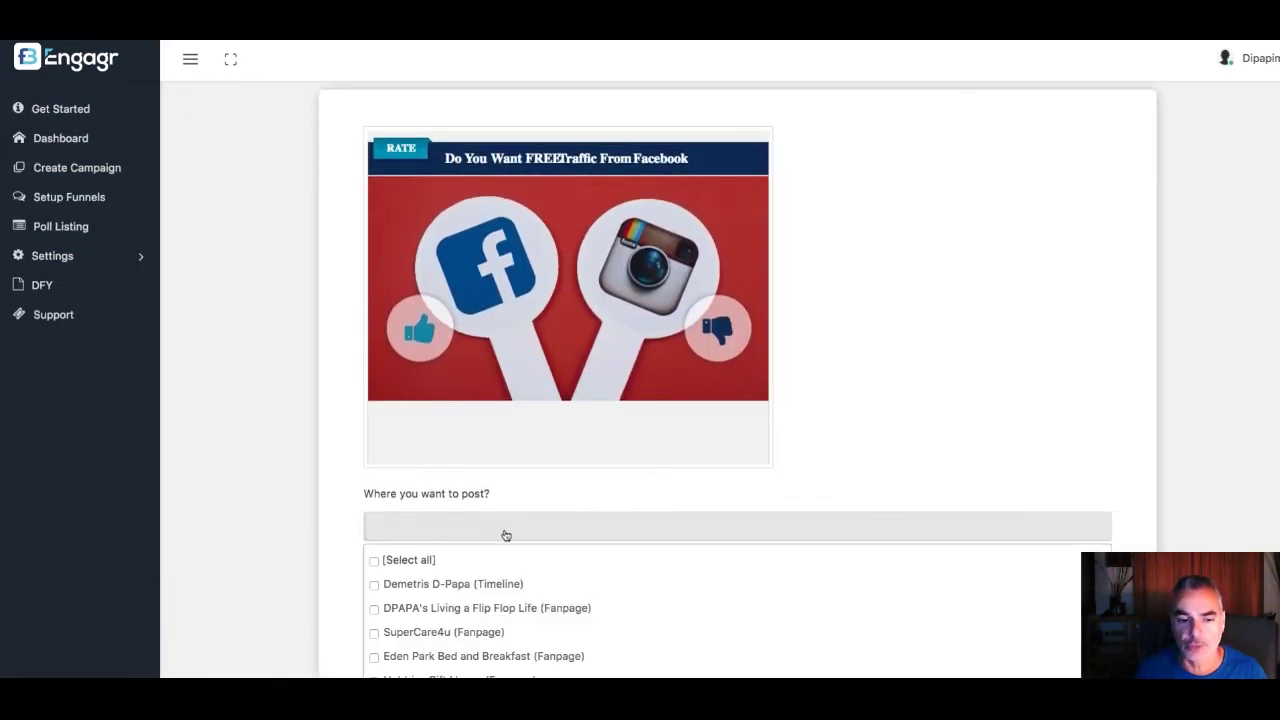
left_click(425, 608)
scroll(290, 538, "down", 3)
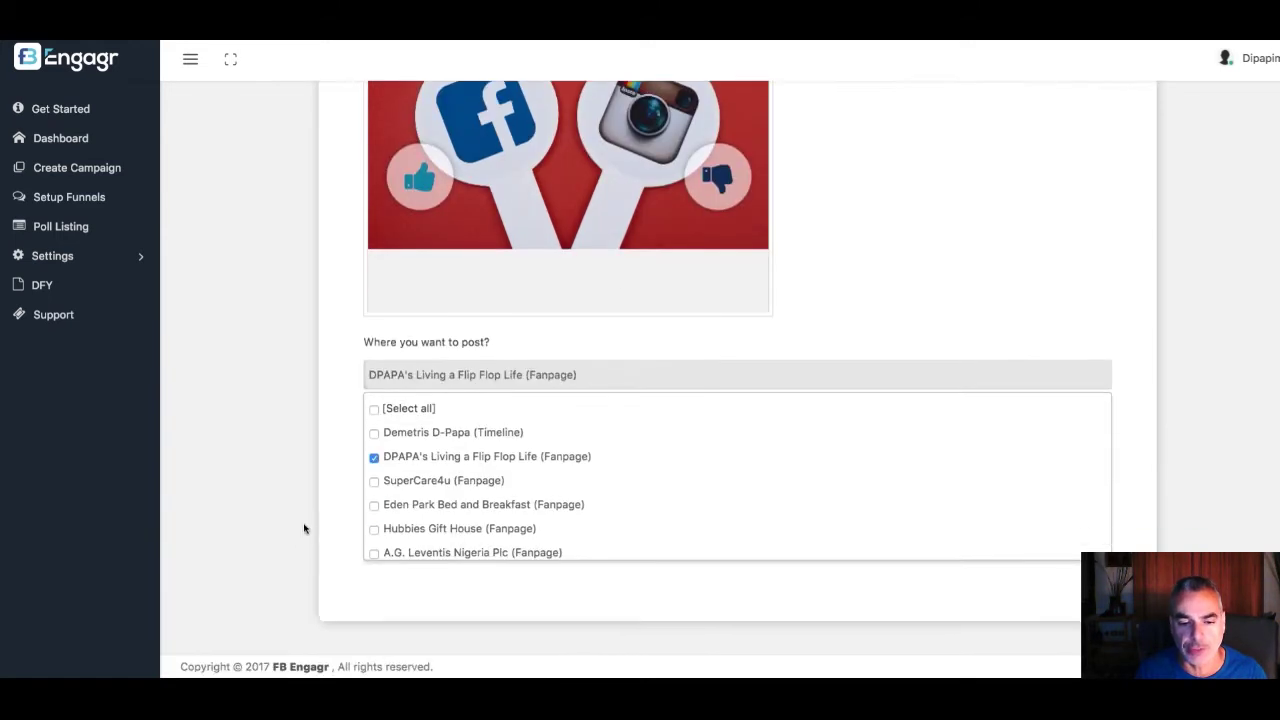
left_click(323, 423)
- Post the poll to Facebook with the message 'Which one would you choose for your internet marketing?'
left_click(426, 444)
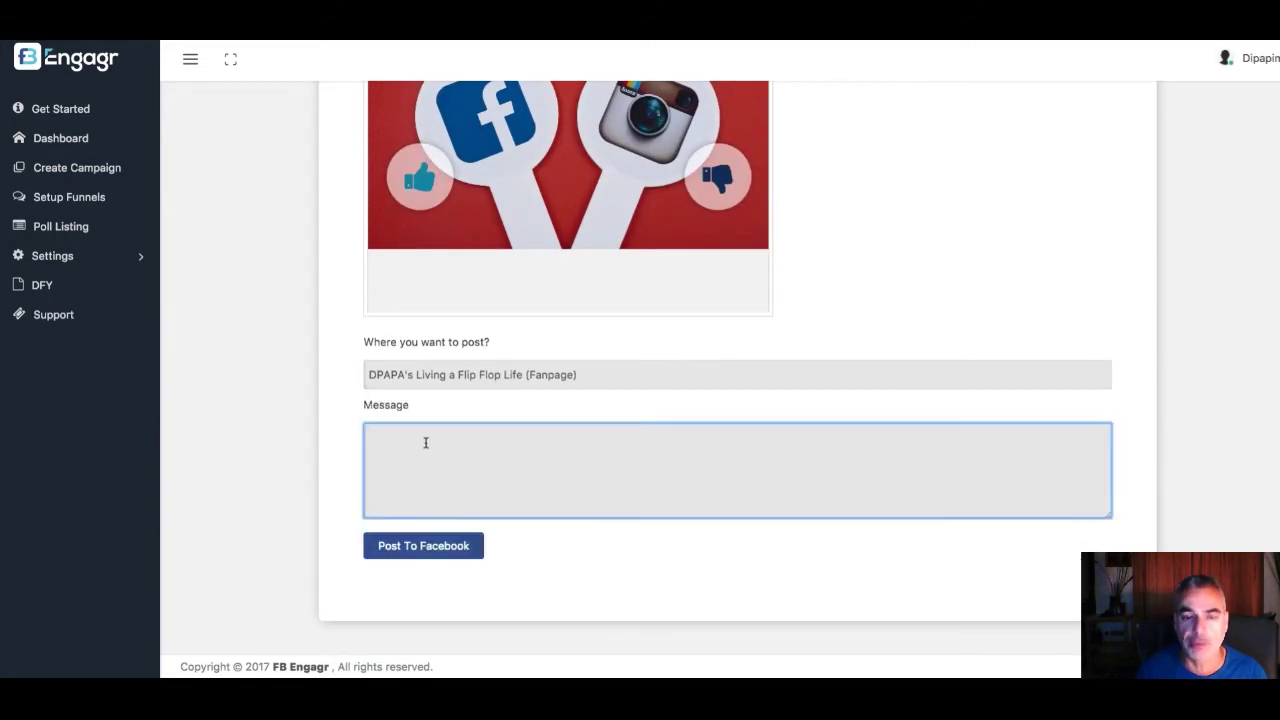
type("Which one wo")
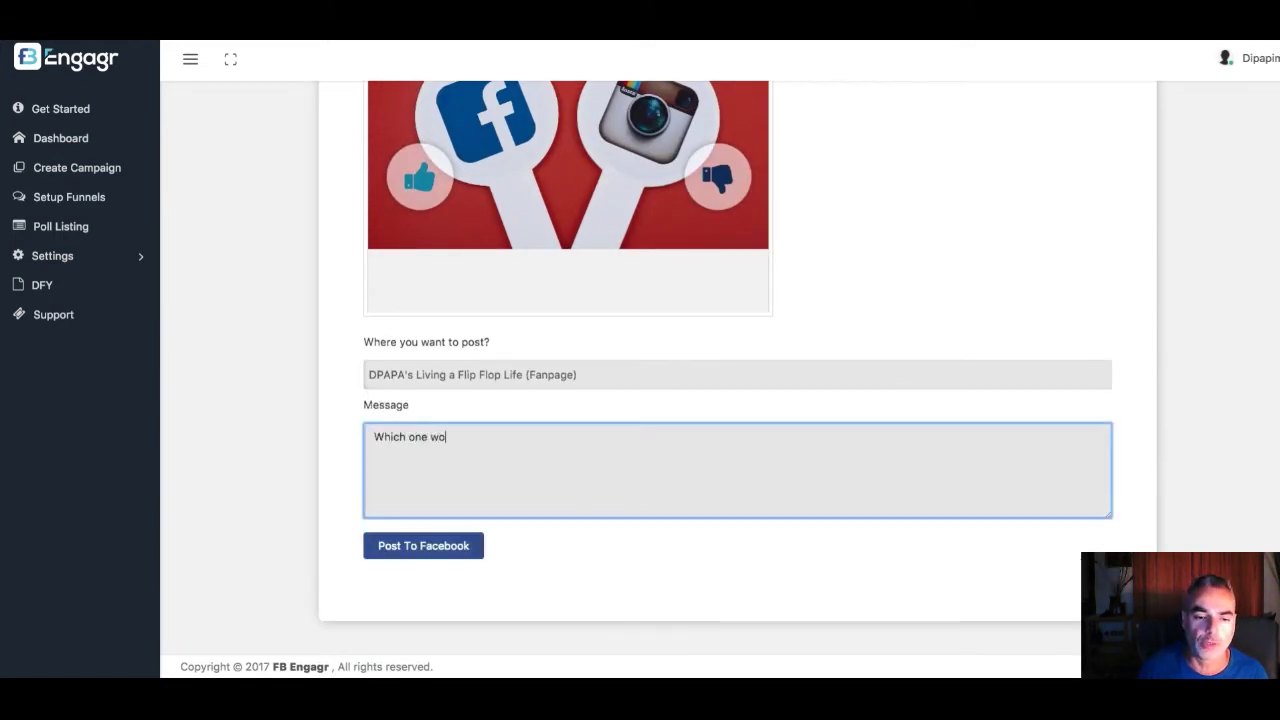
type("uld you choo")
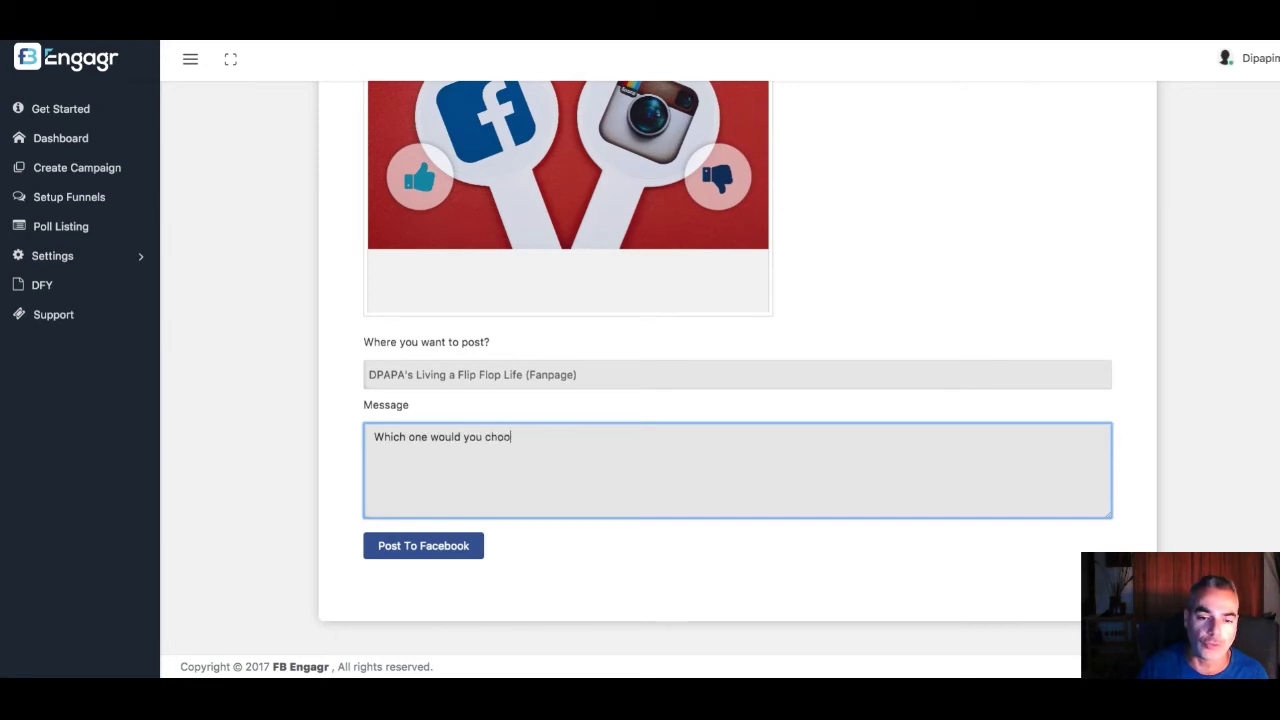
type("se for your i")
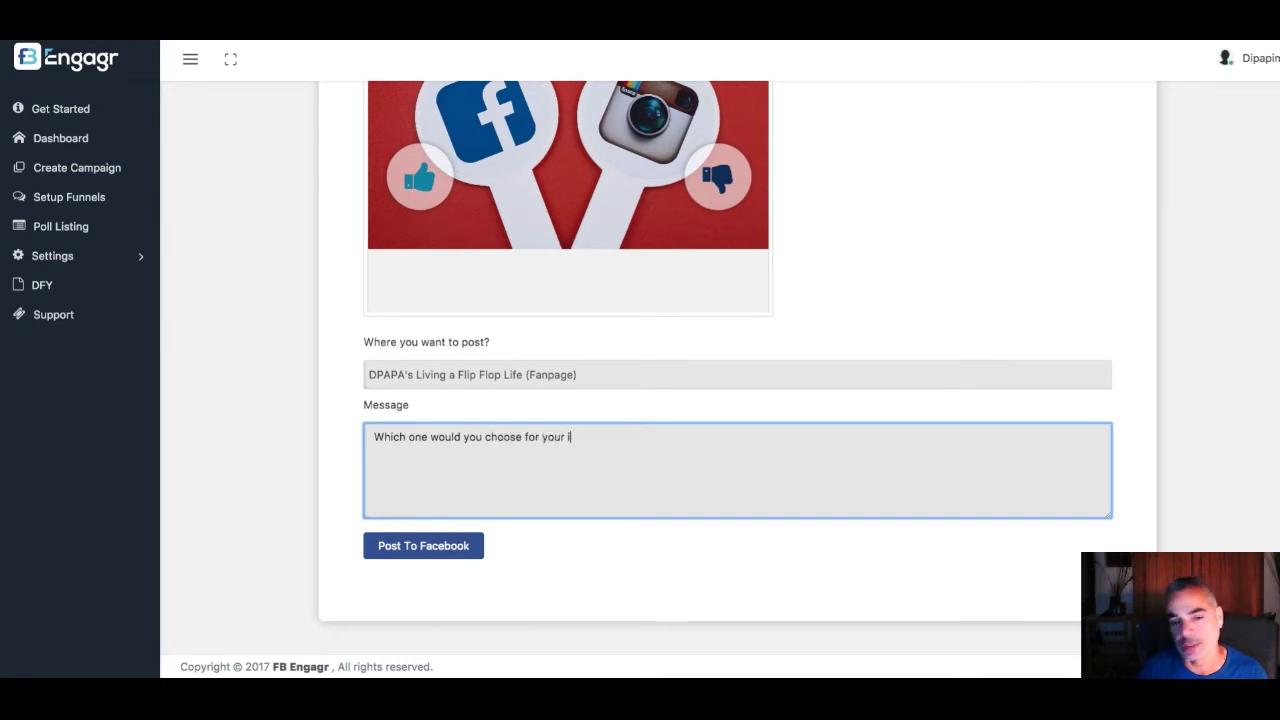
type("nternet marketing?")
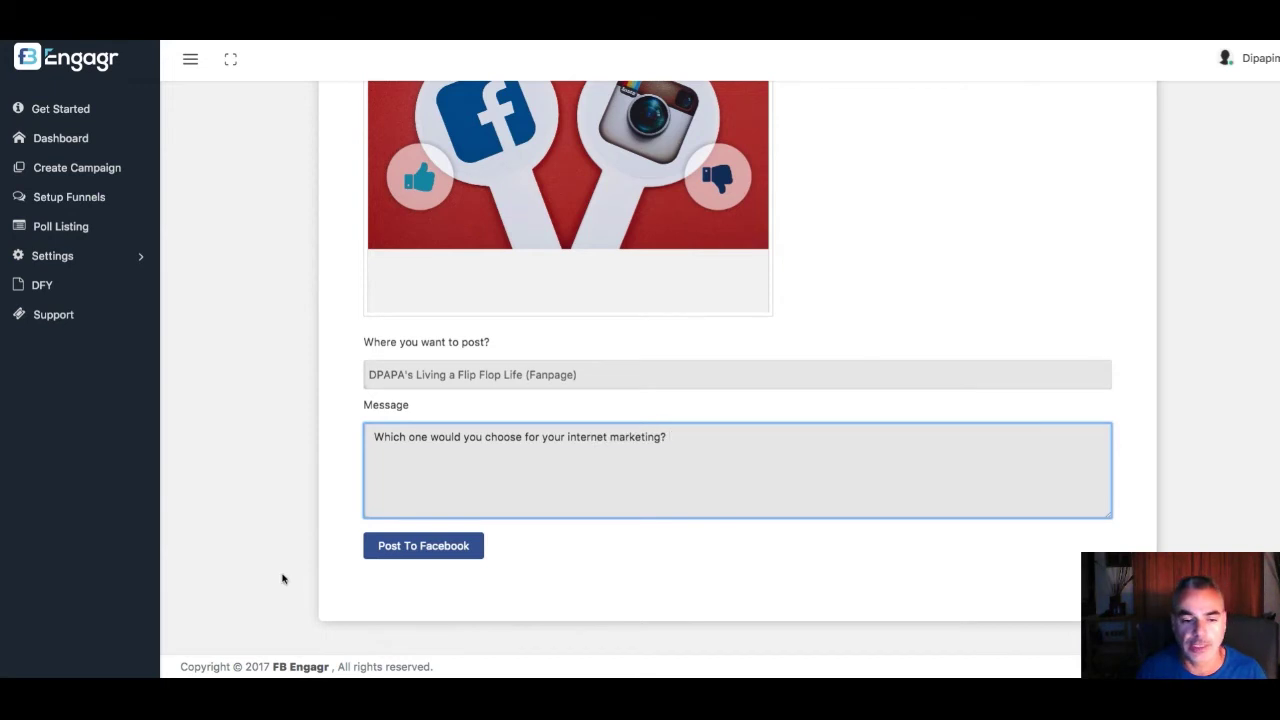
left_click(450, 552)
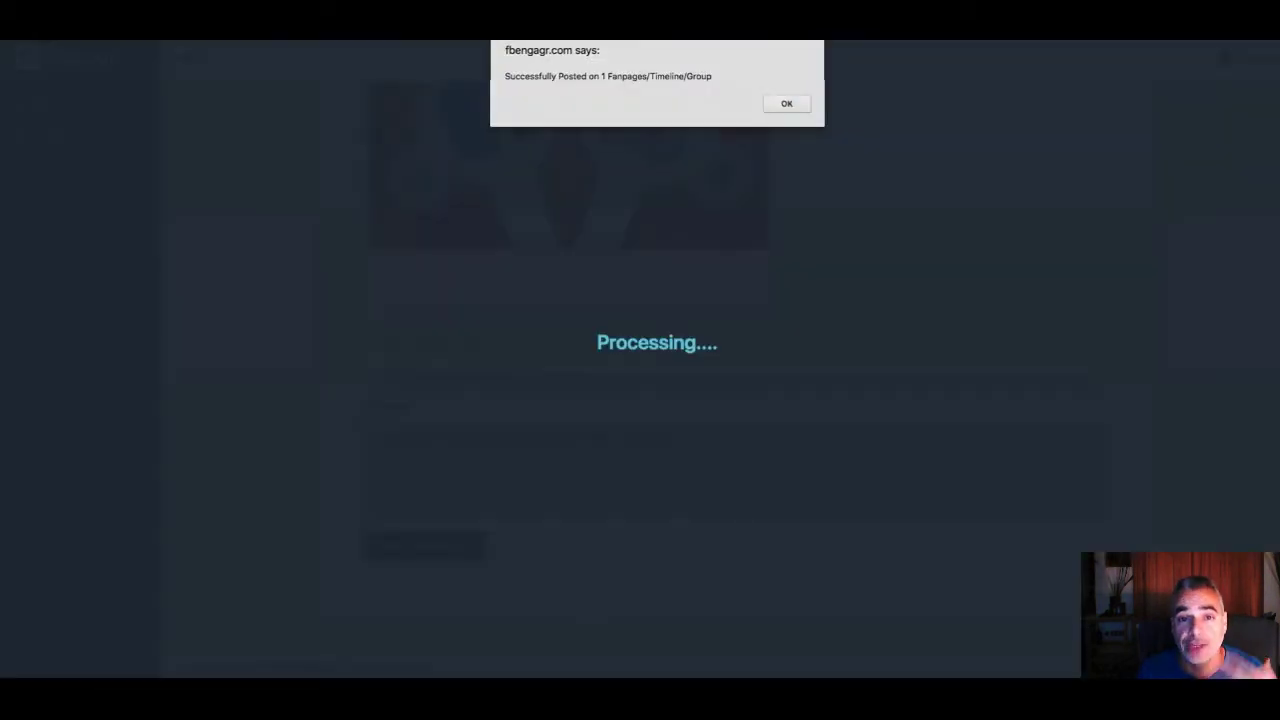
left_click(785, 105)
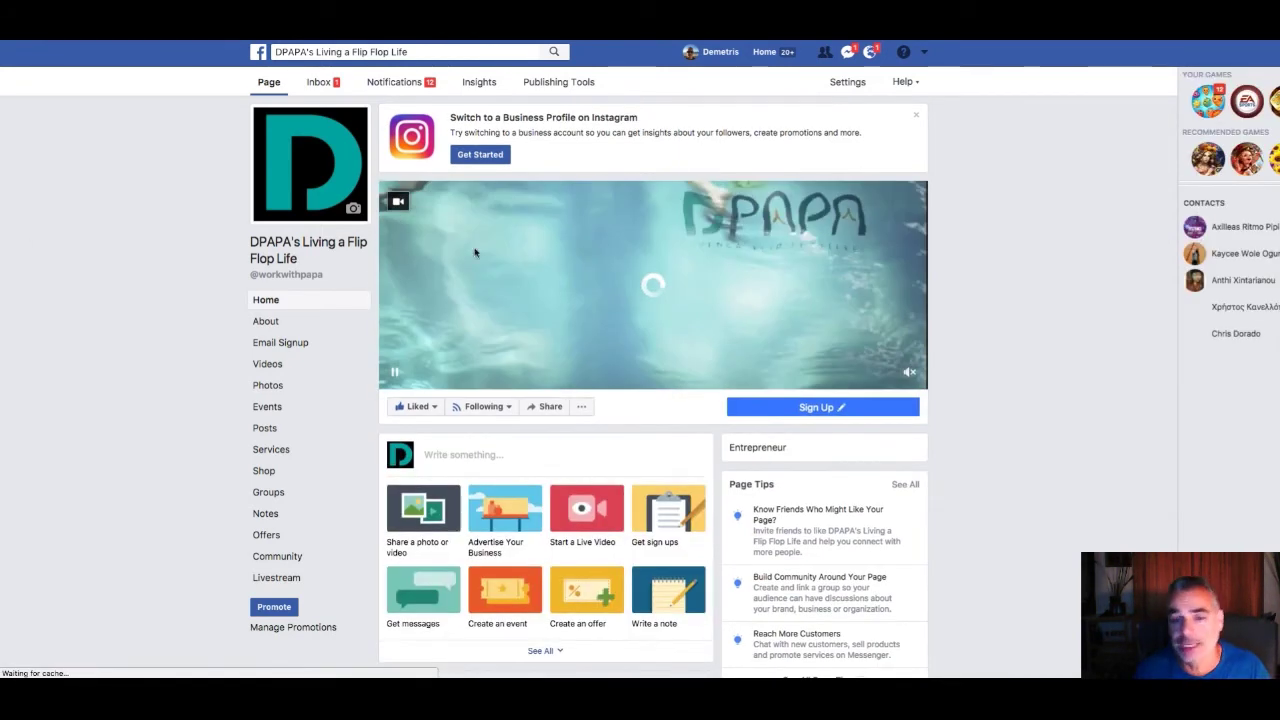
- Scroll the fanpage's Posts feed down to the new poll post and open its rating page
scroll(420, 264, "down", 3)
scroll(420, 262, "down", 1)
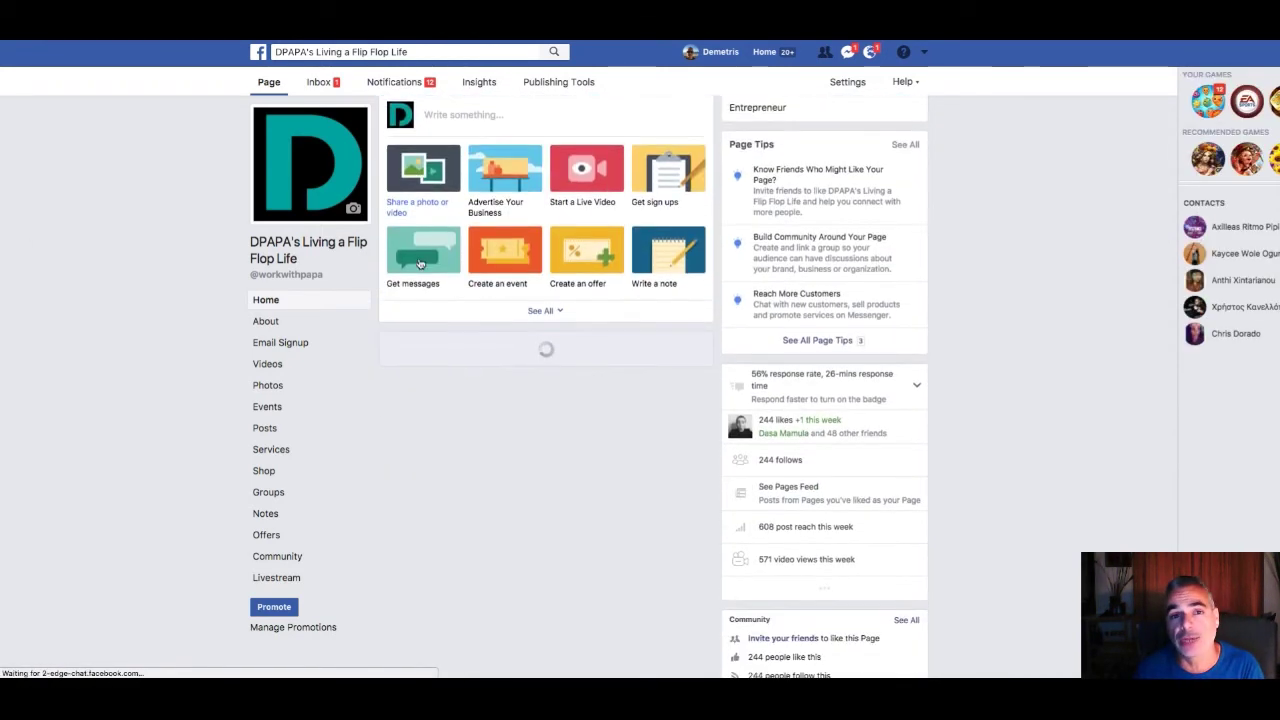
scroll(420, 264, "down", 6)
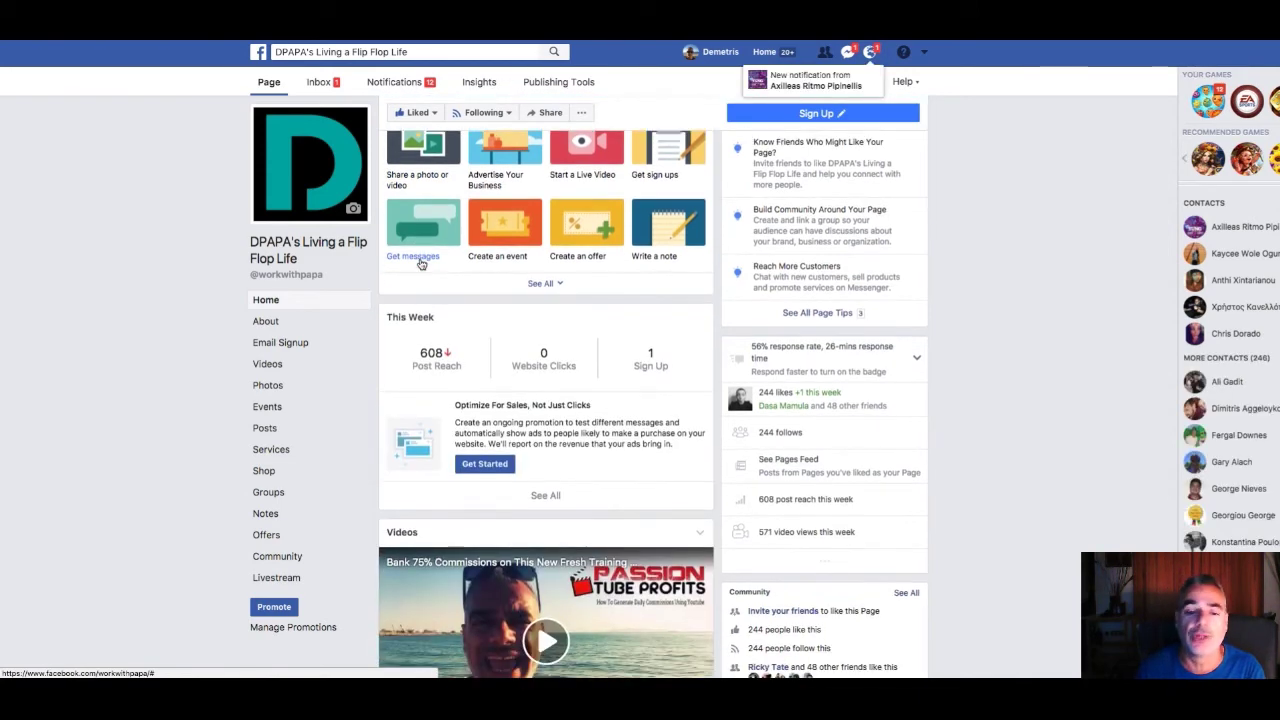
scroll(421, 264, "down", 1)
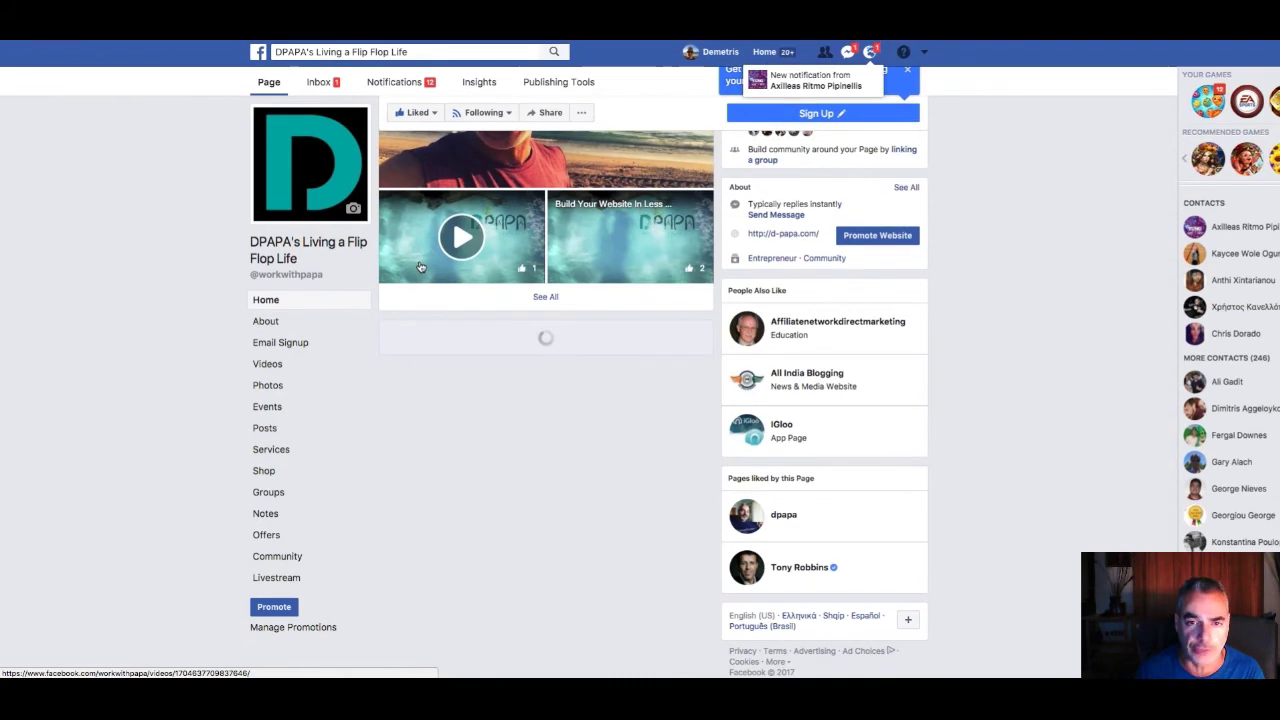
scroll(421, 266, "up", 1)
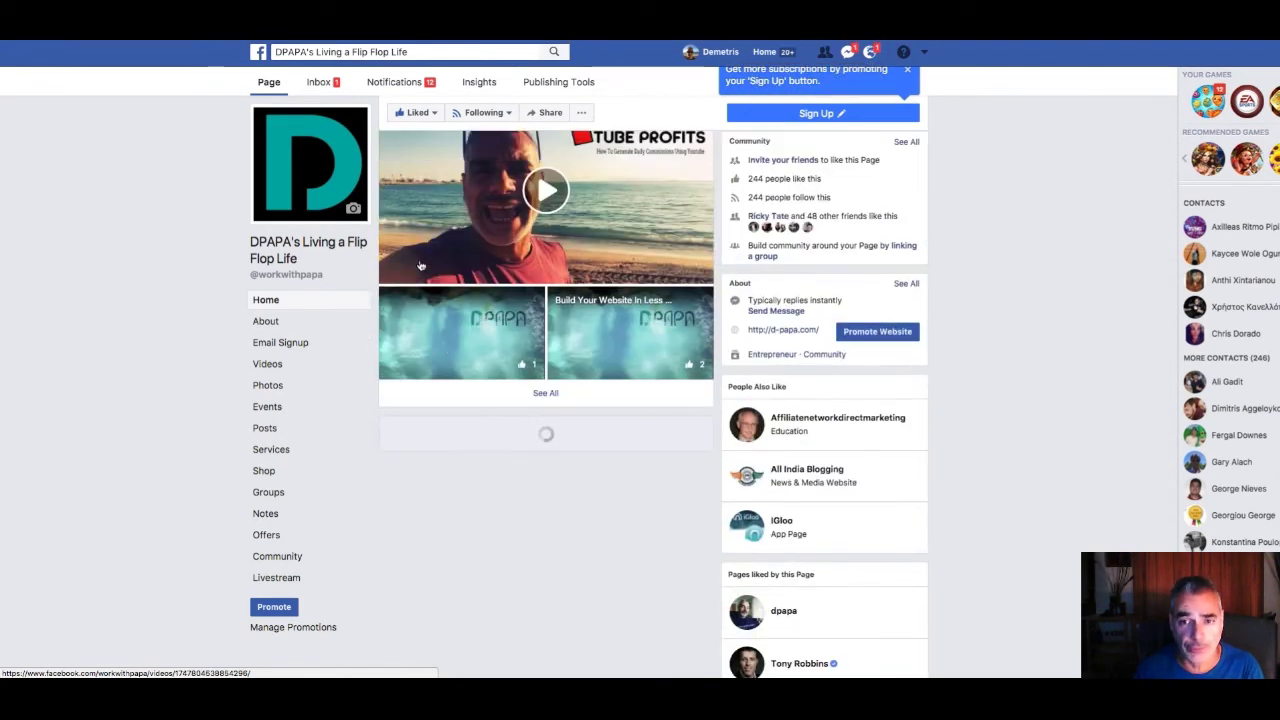
scroll(421, 266, "down", 2)
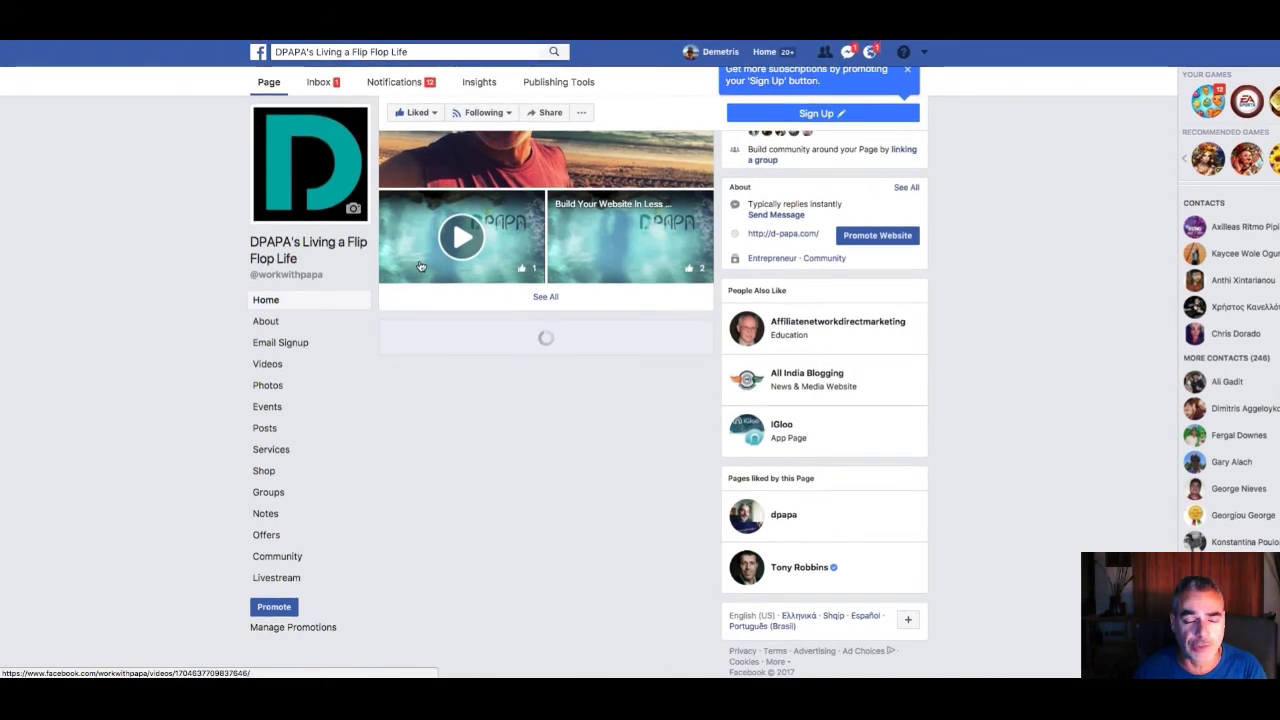
scroll(421, 266, "down", 10)
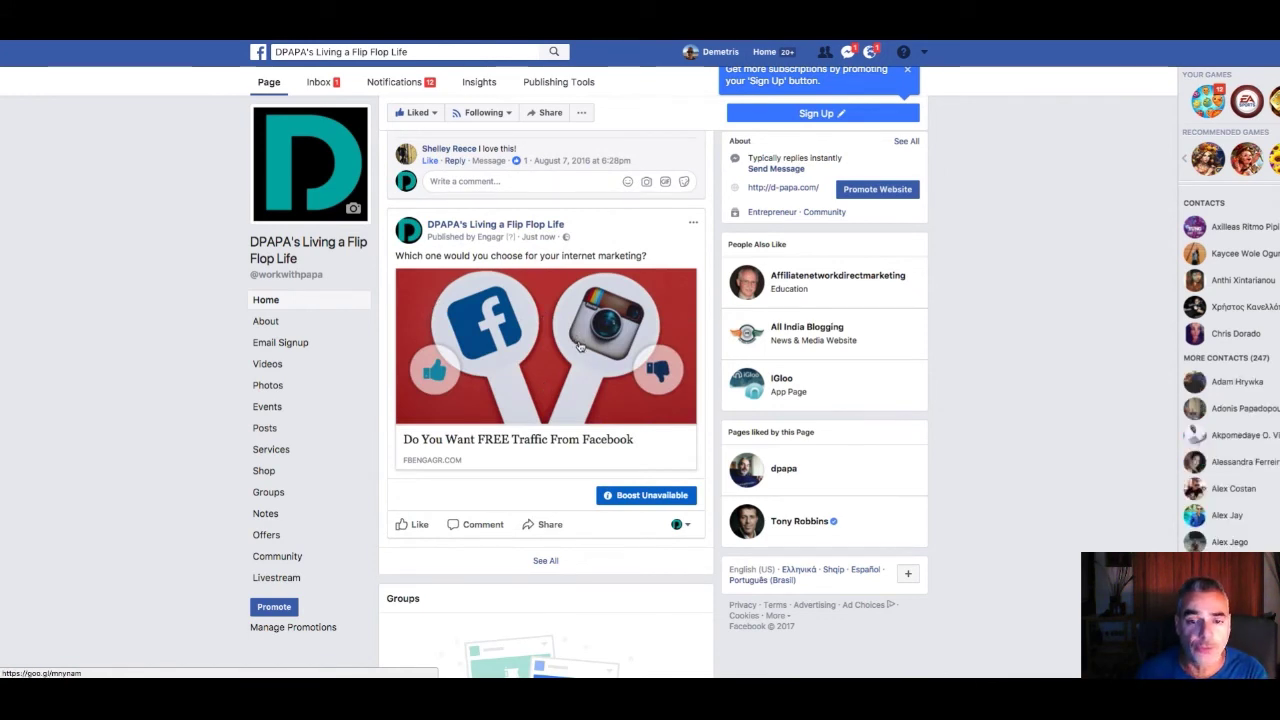
left_click(577, 345)
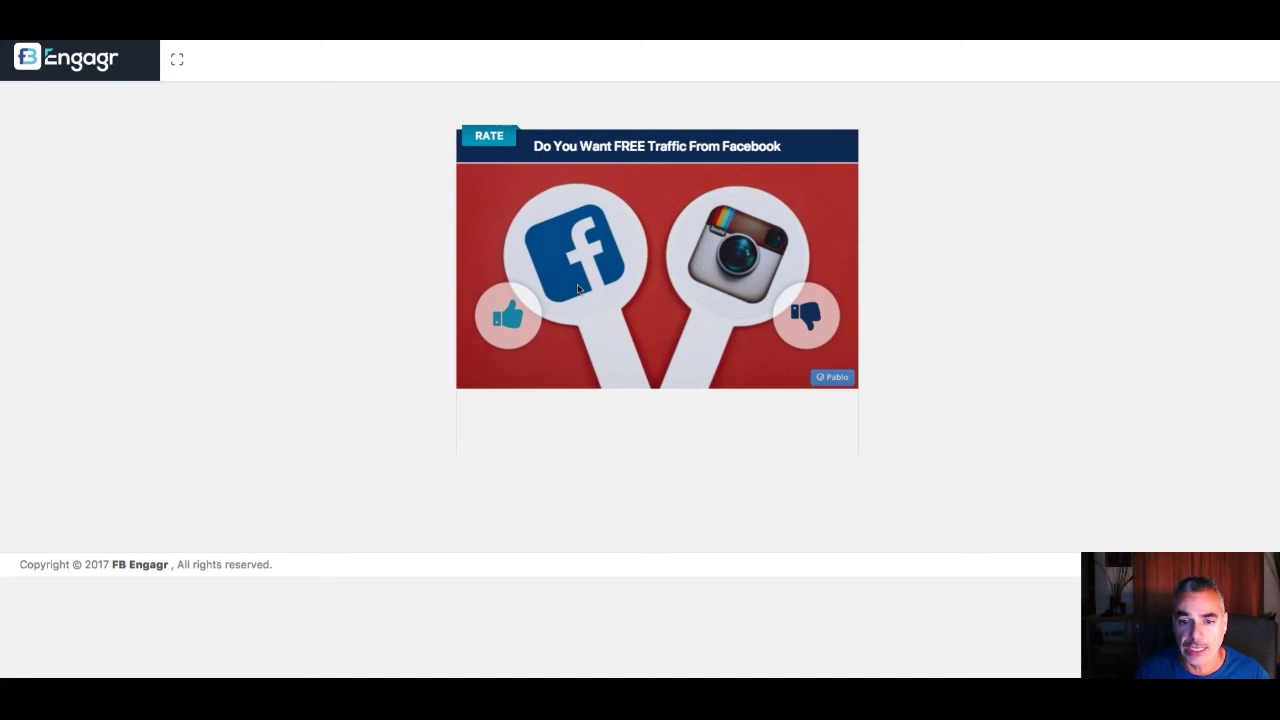
- Vote LIKE on the poll and subscribe with the subscriber's name and a saved e-mail address
left_click(507, 318)
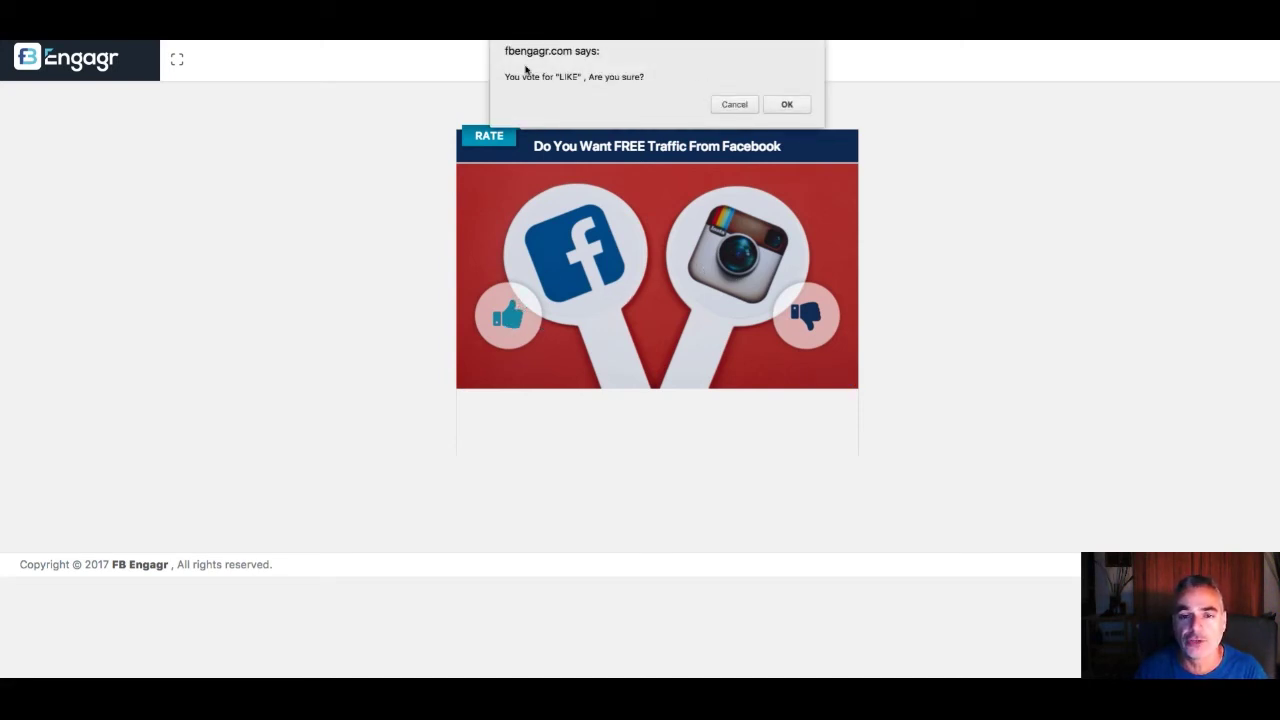
left_click(787, 106)
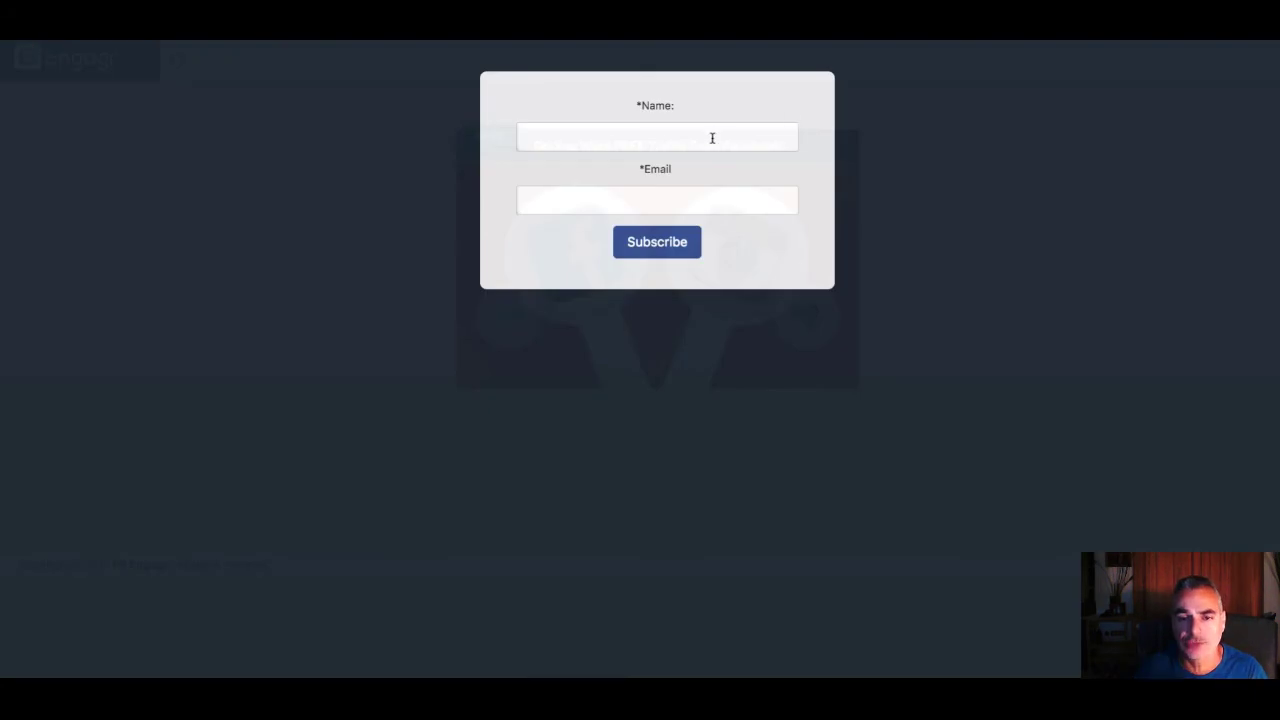
left_click(712, 138)
type("demetris")
key("Tab")
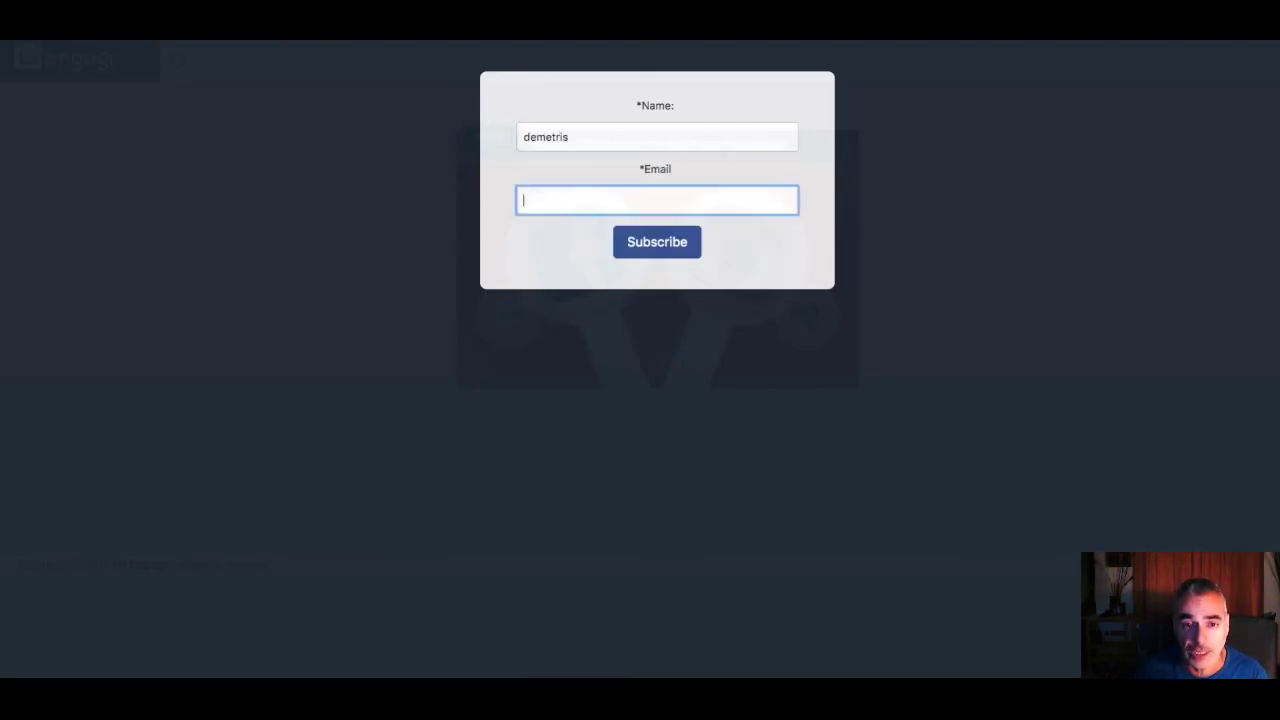
type("dp")
left_click(665, 224)
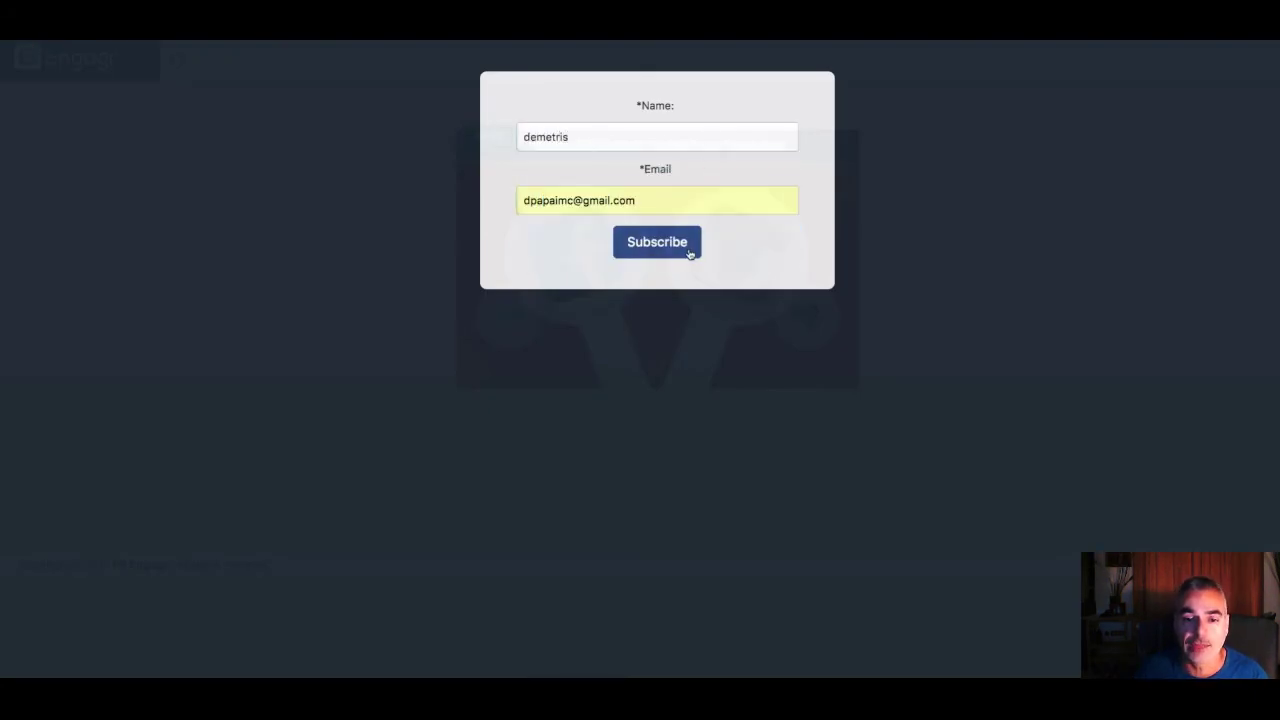
left_click(688, 252)
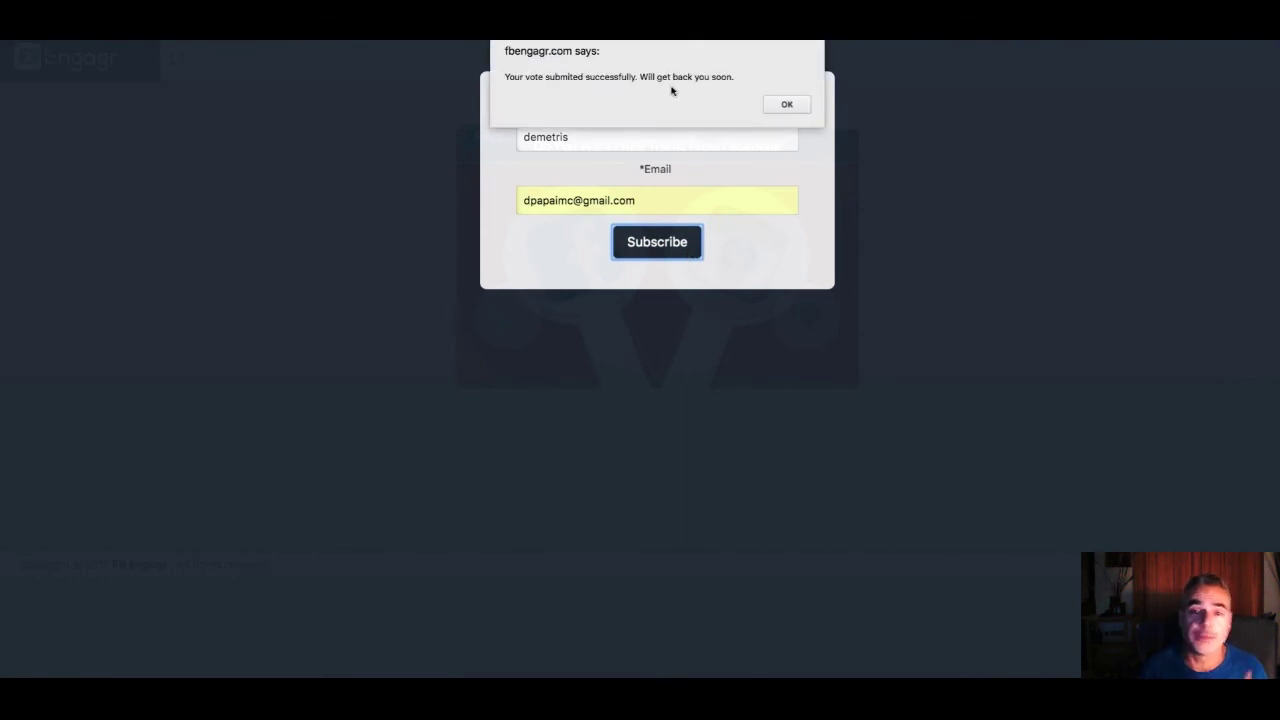
left_click(802, 106)
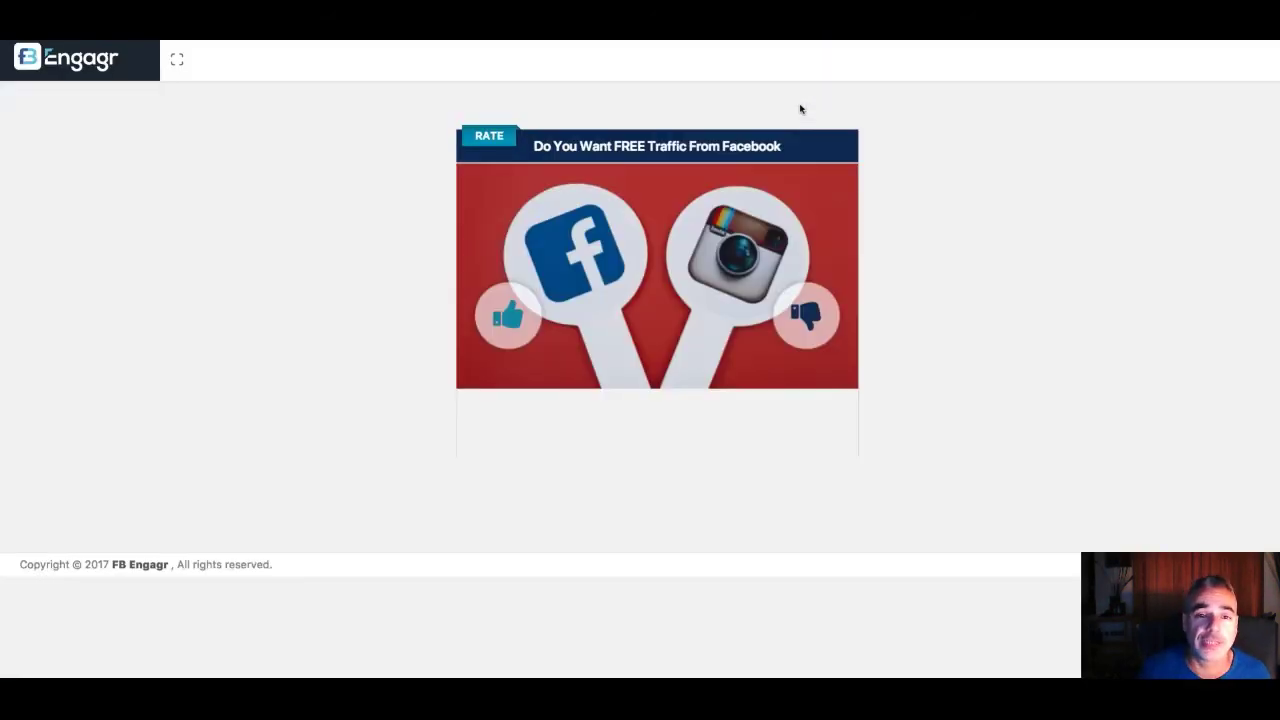